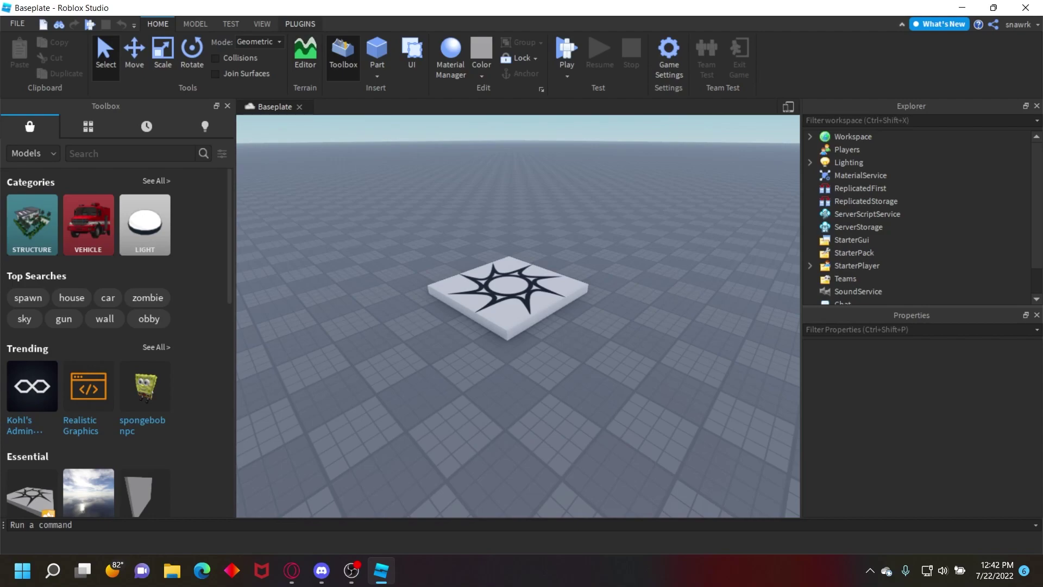
# Open the Weld Edit plugin to look at its options, and close it again.
pyautogui.click(300, 24)
pyautogui.moveTo(518, 316); pyautogui.dragTo(515, 327, button='right')
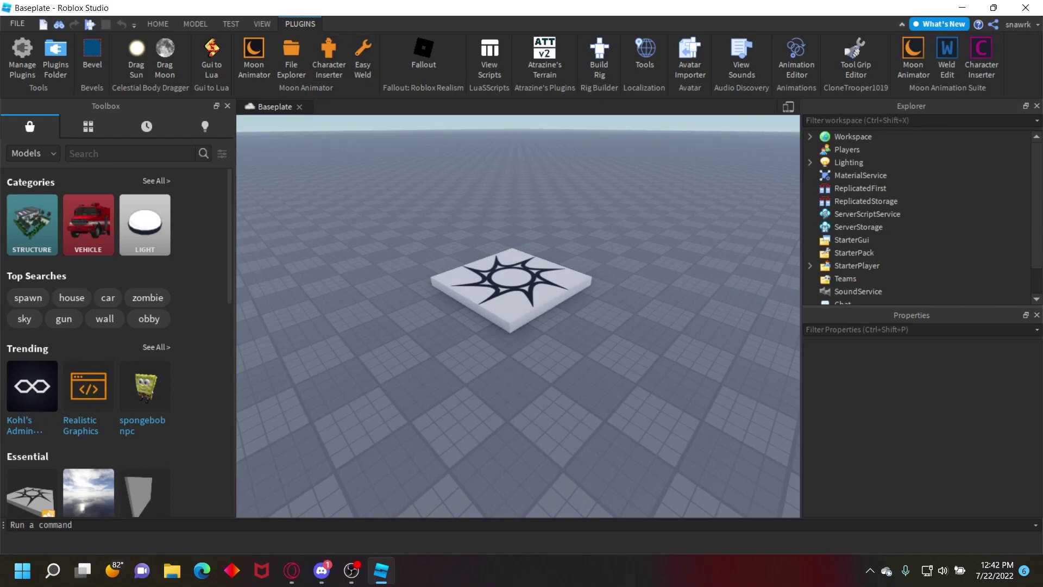
pyautogui.moveTo(518, 315); pyautogui.dragTo(564, 317, button='right')
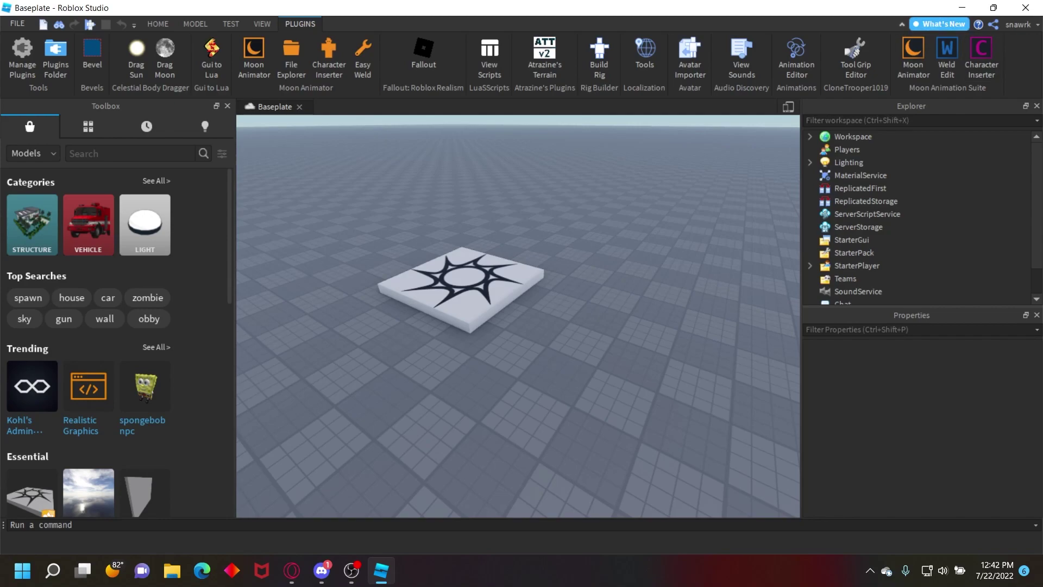
pyautogui.click(947, 59)
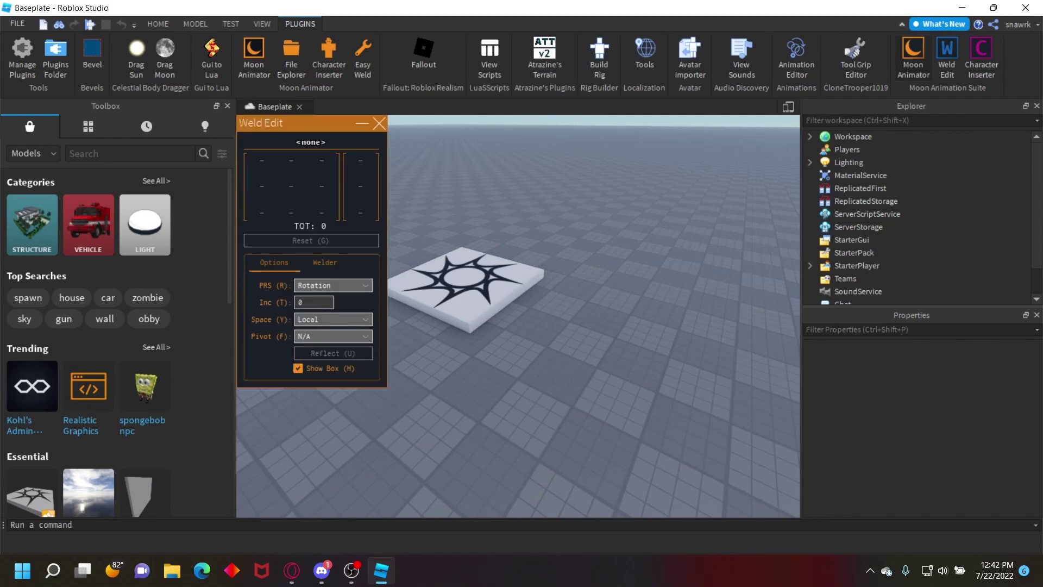
pyautogui.click(379, 124)
# Insert an R6 character into the workspace with Character Inserter using the player's username, and close the inserter.
pyautogui.moveTo(518, 316); pyautogui.dragTo(497, 329, button='right')
pyautogui.press('w')
pyautogui.press('w')
pyautogui.press('s')
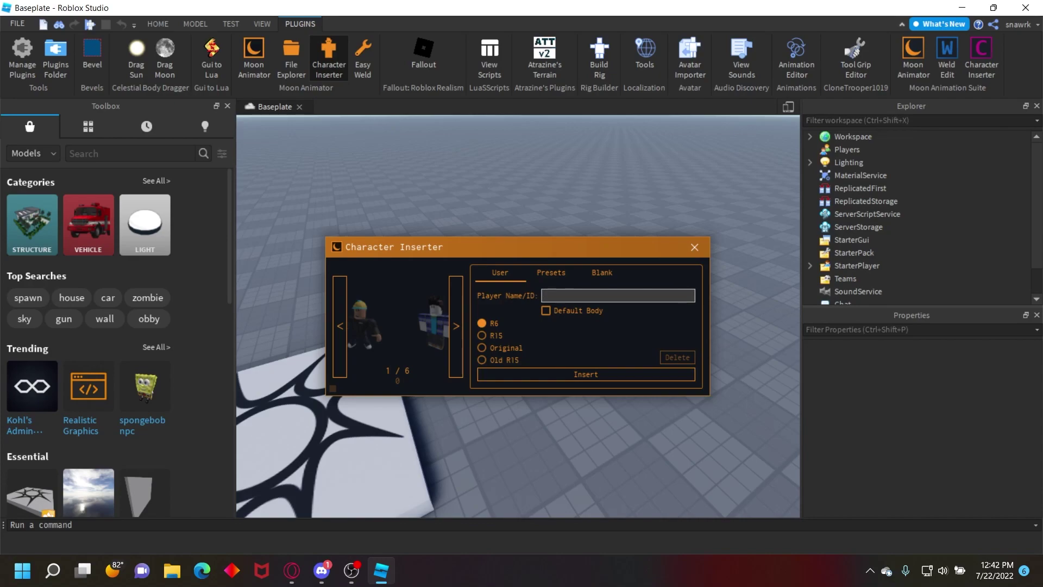
pyautogui.press('Return')
pyautogui.write('snawrk')
pyautogui.press('Return')
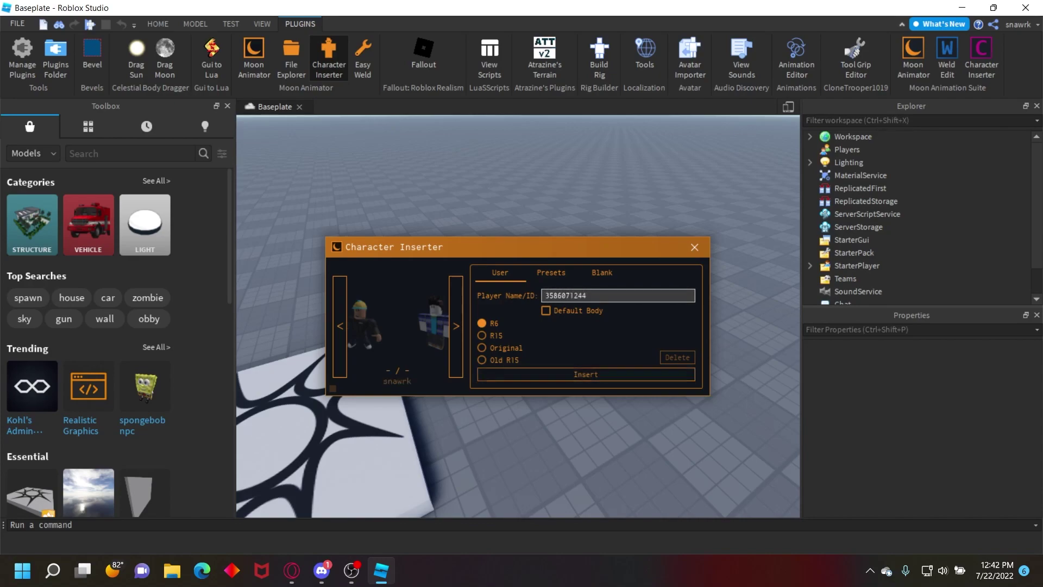
pyautogui.click(586, 375)
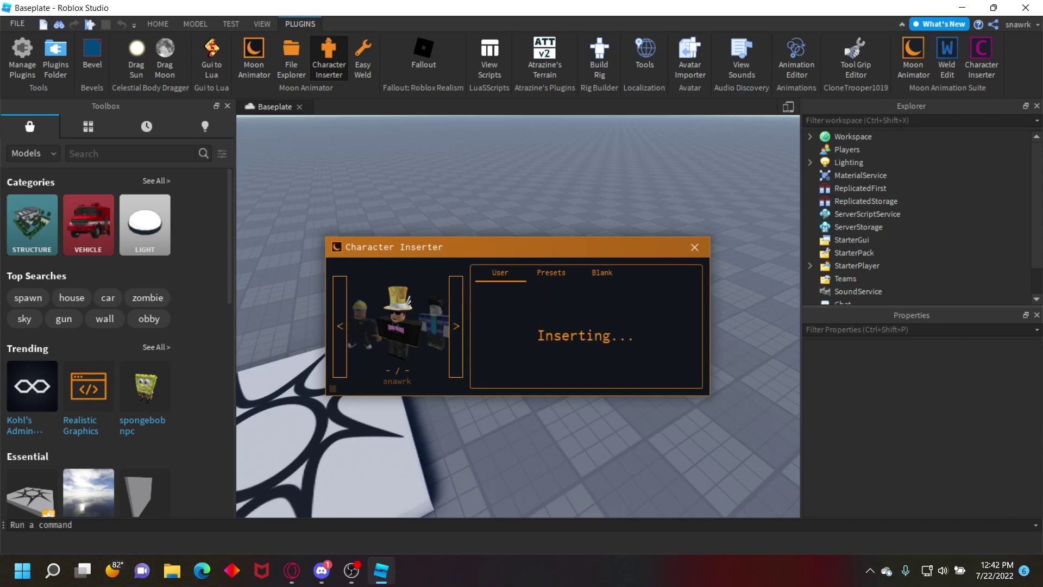
pyautogui.click(694, 248)
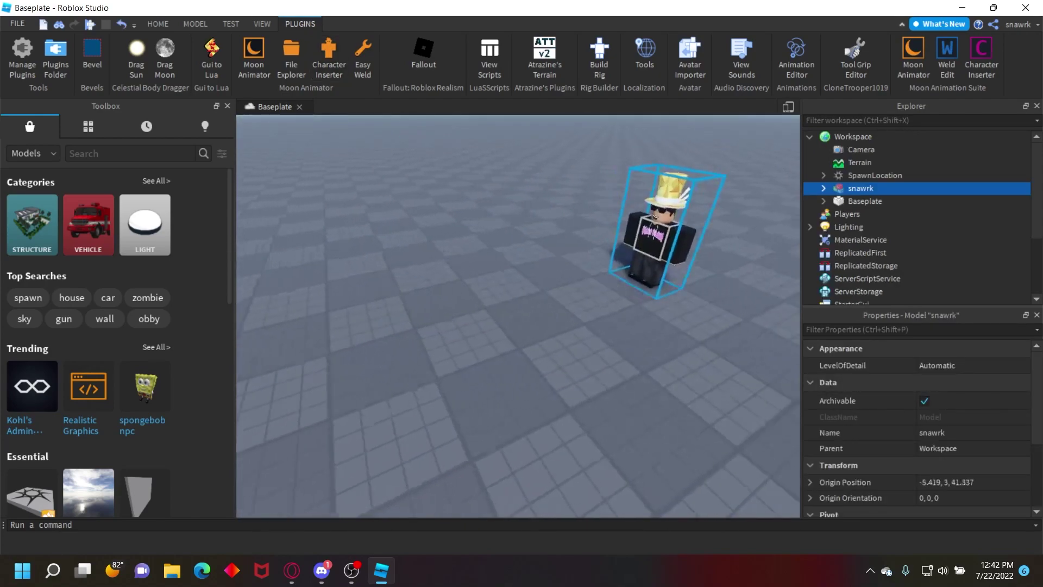
# Set the position of the inserted character's HumanoidRootPart to 0,0,0.
pyautogui.click(462, 315)
pyautogui.moveTo(462, 315); pyautogui.dragTo(394, 304, button='right')
pyautogui.press('w')
pyautogui.press('s')
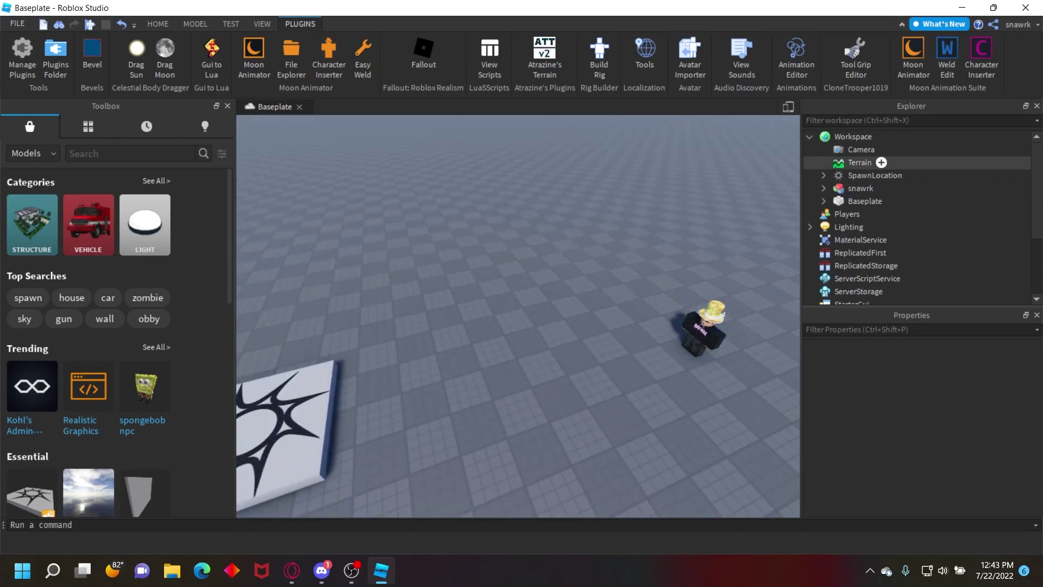
pyautogui.click(823, 189)
pyautogui.scroll(-2, 869, 217)
pyautogui.click(939, 231)
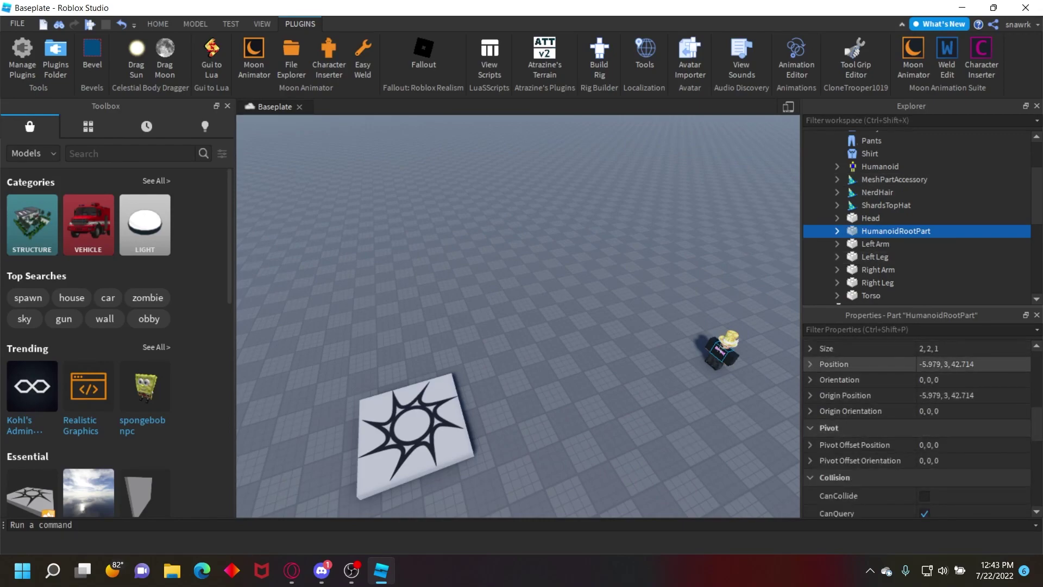
pyautogui.click(967, 364)
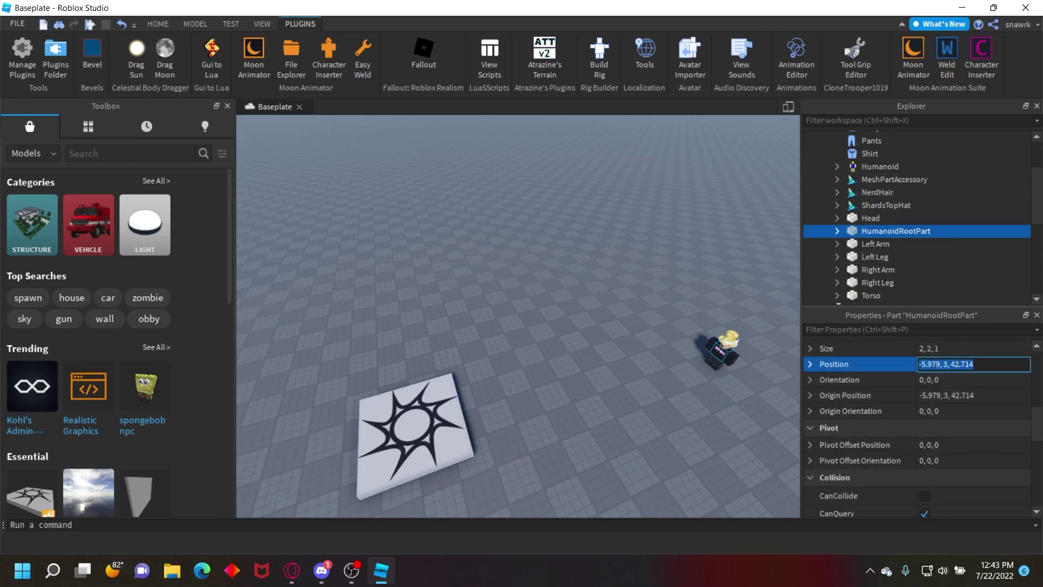
pyautogui.write('0,0,0')
pyautogui.press('Return')
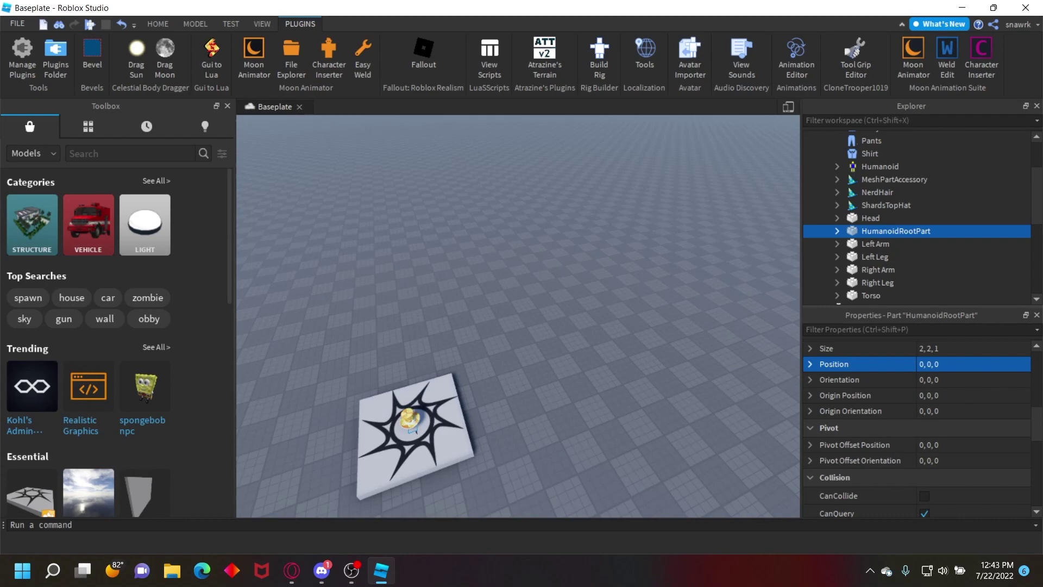
# Delete the SpawnLocation from the workspace.
pyautogui.moveTo(570, 375); pyautogui.dragTo(531, 387, button='right')
pyautogui.click(532, 387)
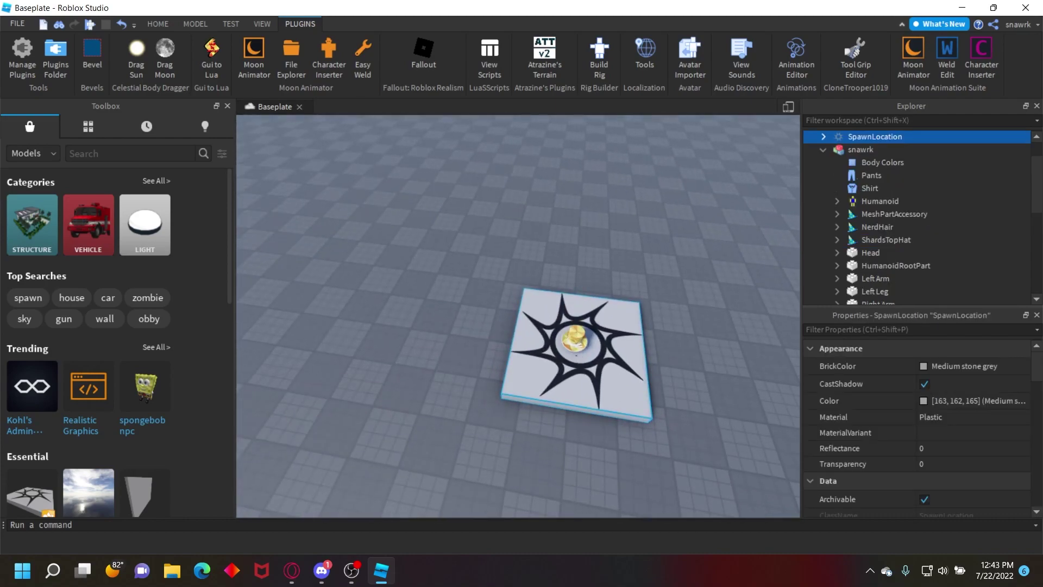
pyautogui.rightClick(530, 388)
pyautogui.click(569, 116)
# Move the character straight up until it stands on the baseplate, at a height of about 3.
pyautogui.click(574, 347)
pyautogui.moveTo(574, 347); pyautogui.dragTo(570, 294, button='right')
pyautogui.click(158, 24)
pyautogui.click(134, 53)
pyautogui.moveTo(555, 339); pyautogui.dragTo(559, 281)
pyautogui.click(620, 277)
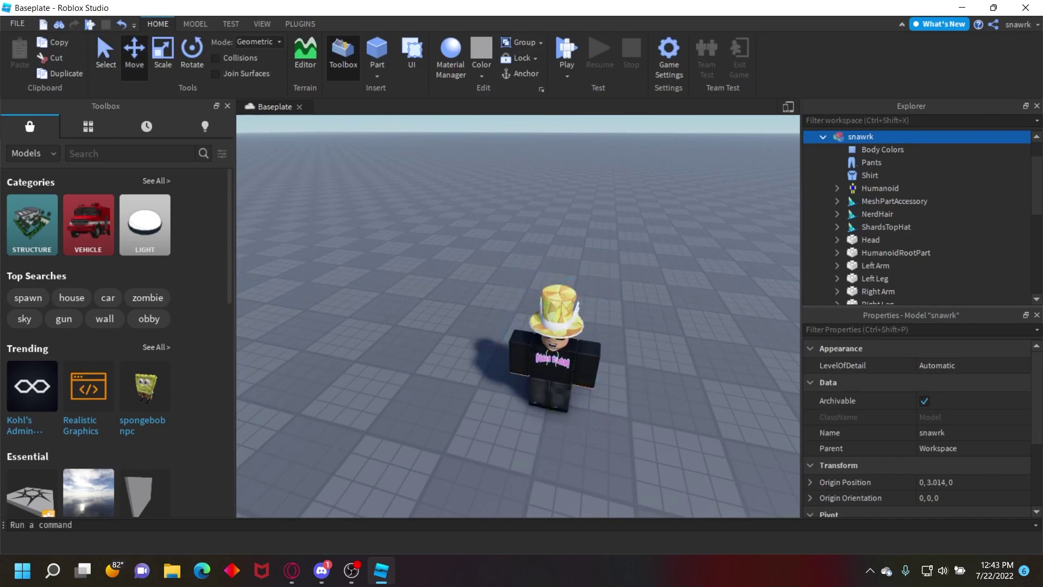
pyautogui.moveTo(619, 277); pyautogui.dragTo(647, 239, button='right')
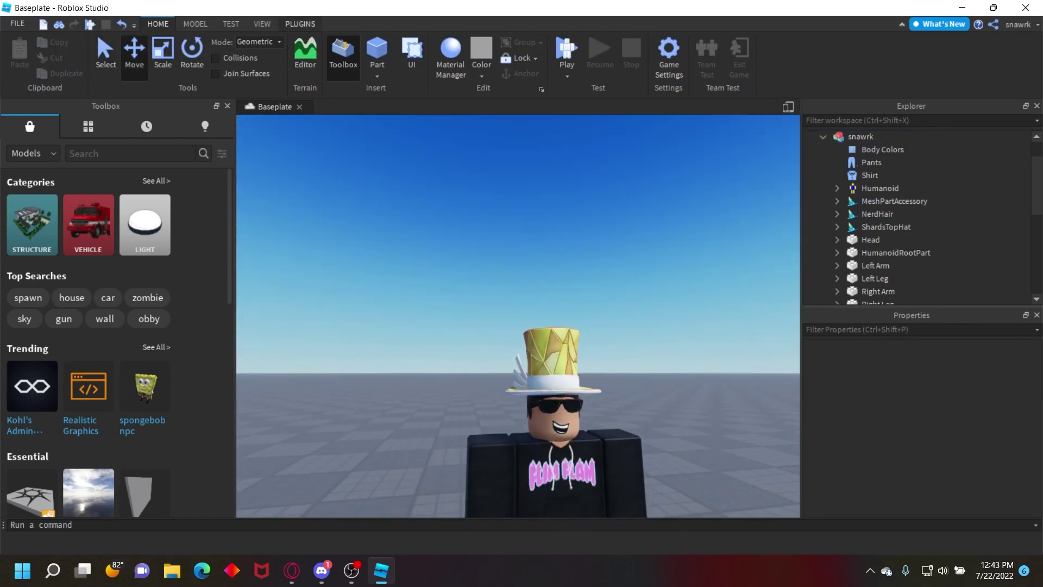
# Raise the character's right arm into a waving pose by rotating its shoulder joint with Weld Edit.
pyautogui.click(300, 24)
pyautogui.click(947, 59)
pyautogui.moveTo(592, 271); pyautogui.dragTo(576, 315, button='right')
pyautogui.click(473, 391)
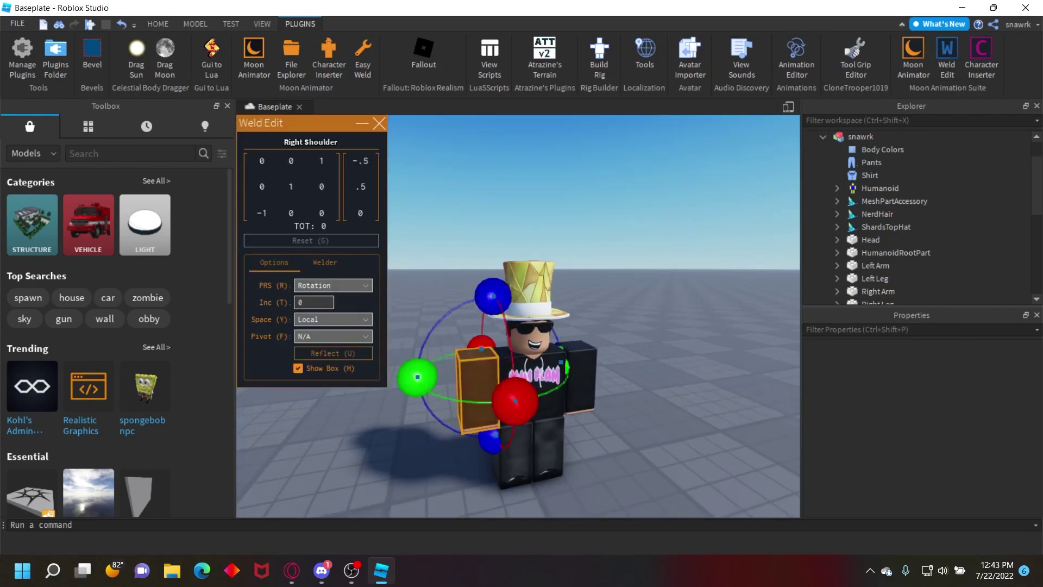
pyautogui.press('a')
pyautogui.moveTo(473, 391); pyautogui.dragTo(548, 394, button='right')
pyautogui.moveTo(630, 409); pyautogui.dragTo(477, 380)
pyautogui.press('w')
pyautogui.press('d')
pyautogui.moveTo(477, 380); pyautogui.dragTo(391, 365, button='right')
pyautogui.press('d')
pyautogui.moveTo(537, 328); pyautogui.dragTo(503, 341)
# Shift the raised right arm outward along its own length by about 0.47.
pyautogui.click(630, 418)
pyautogui.click(511, 384)
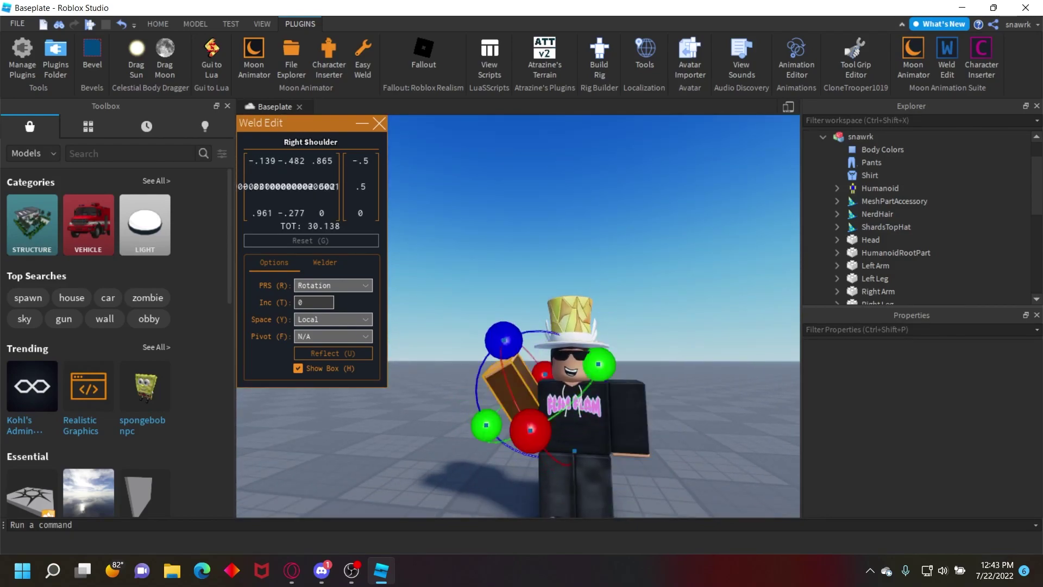
pyautogui.press('r')
pyautogui.moveTo(448, 279); pyautogui.dragTo(438, 264)
# Rotate the left arm outward from the body by about 19° and swing it about 15° seen from the side.
pyautogui.click(631, 420)
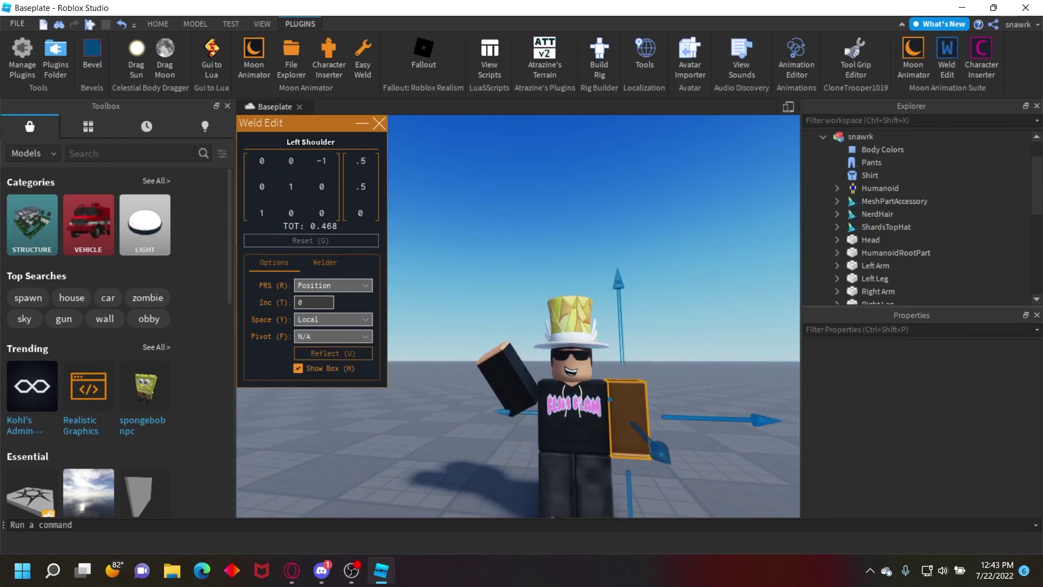
pyautogui.press('r')
pyautogui.moveTo(617, 476); pyautogui.dragTo(633, 470)
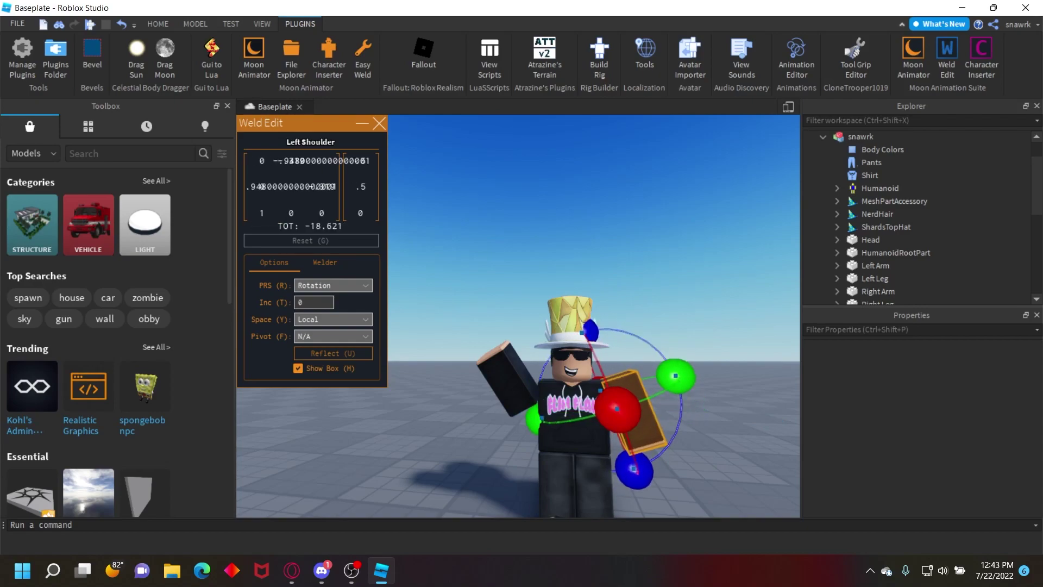
pyautogui.press('d')
pyautogui.moveTo(660, 380); pyautogui.dragTo(543, 410, button='right')
pyautogui.moveTo(676, 334); pyautogui.dragTo(672, 315)
pyautogui.click(712, 304)
# Spread both legs slightly outward at the hip joints, rotating the right leg by about 5°.
pyautogui.press('a')
pyautogui.moveTo(711, 304); pyautogui.dragTo(790, 304, button='right')
pyautogui.scroll(-2, 645, 326)
pyautogui.click(537, 459)
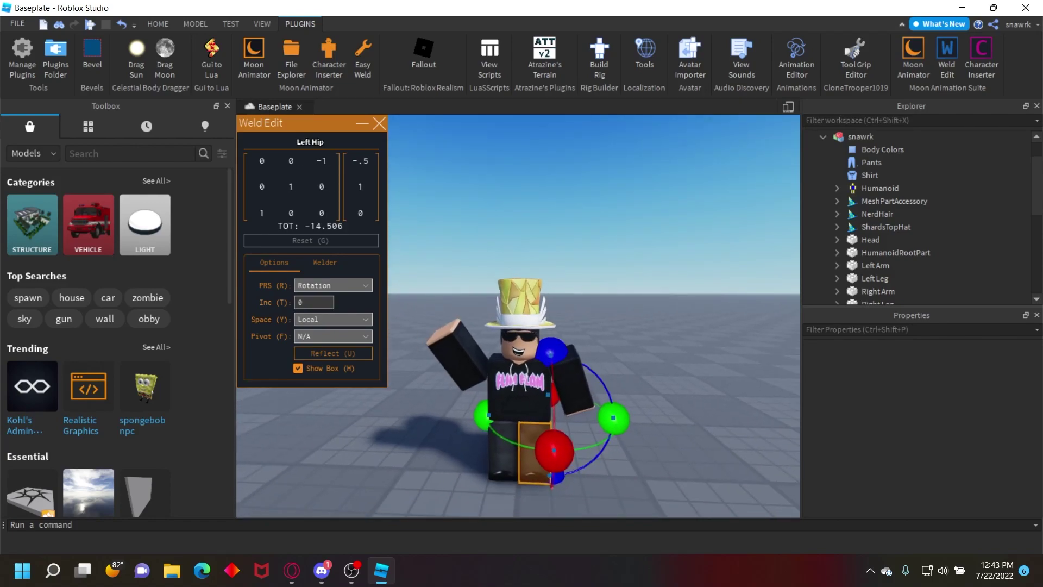
pyautogui.moveTo(559, 477); pyautogui.dragTo(565, 476)
pyautogui.click(504, 452)
pyautogui.moveTo(482, 475); pyautogui.dragTo(477, 475)
# Raise the torso by about 0.16 at its root joint and tilt it sideways by about 3°.
pyautogui.click(517, 396)
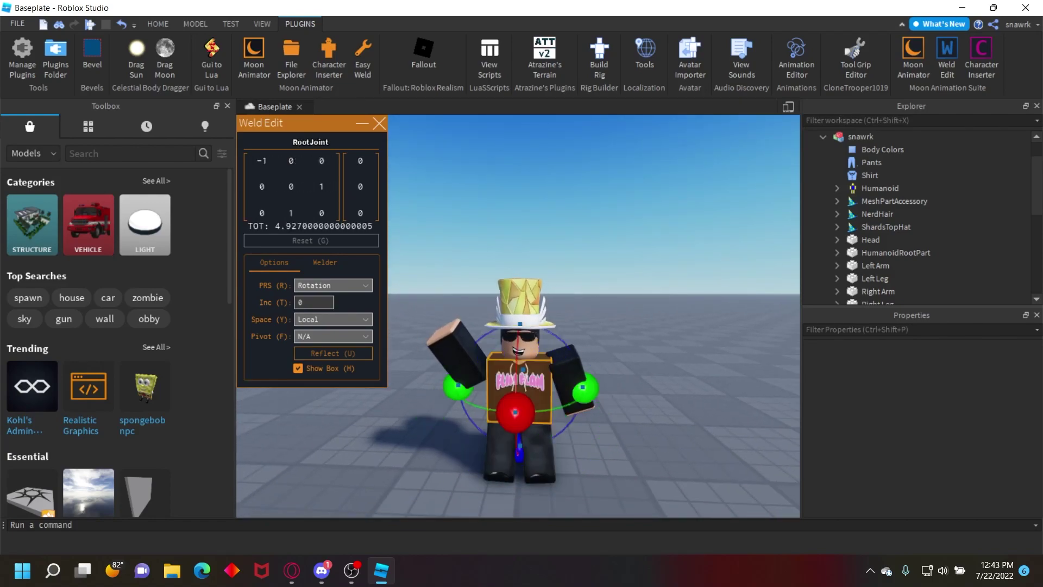
pyautogui.press('r')
pyautogui.press('r')
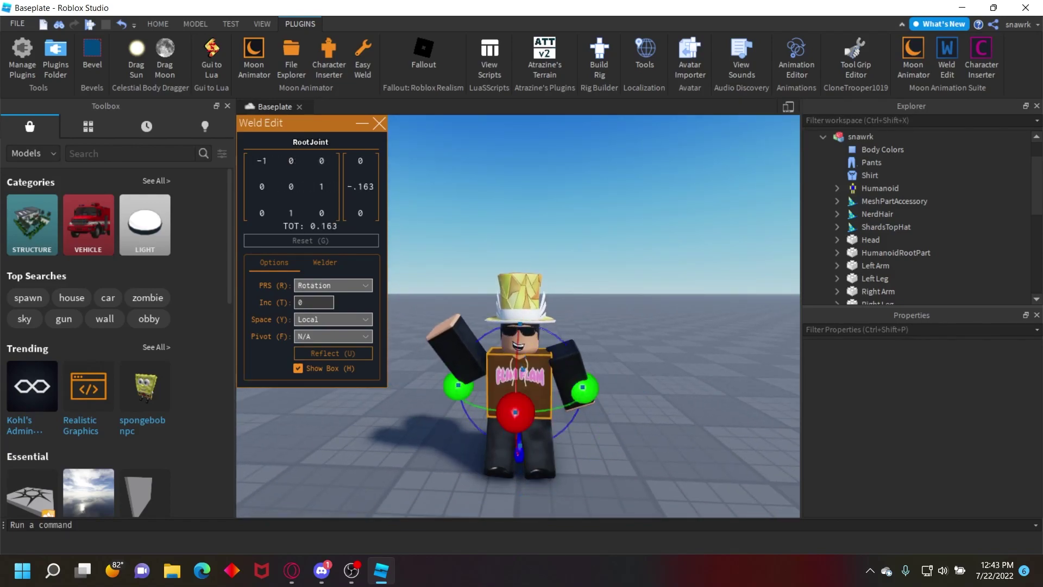
pyautogui.moveTo(520, 455); pyautogui.dragTo(525, 455)
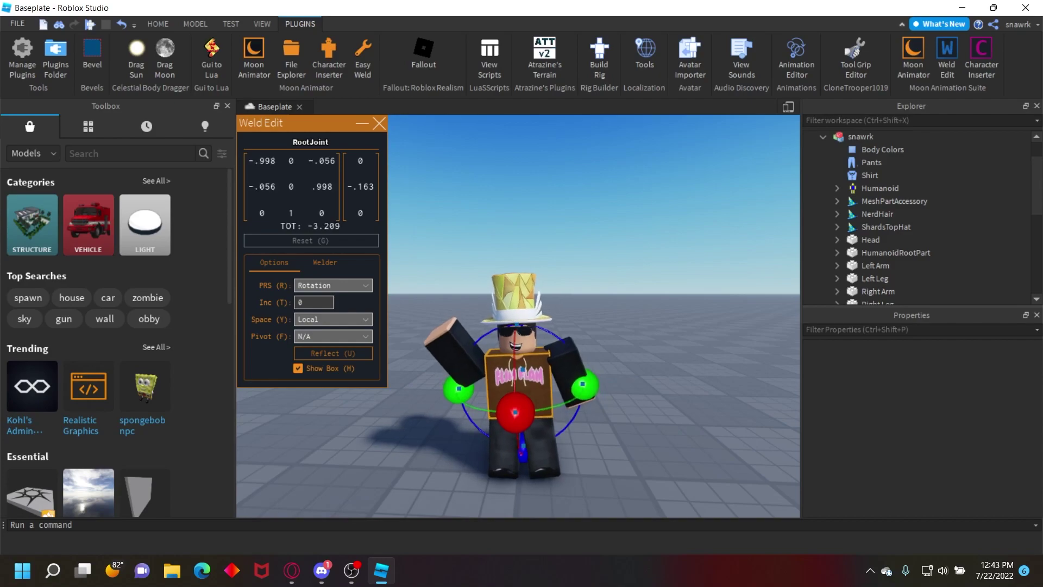
# Tilt the head sideways at the neck joint, turn it back by about 4°, and close Weld Edit.
pyautogui.moveTo(592, 348); pyautogui.dragTo(554, 377, button='right')
pyautogui.scroll(3, 518, 348)
pyautogui.scroll(-1, 554, 304)
pyautogui.click(554, 291)
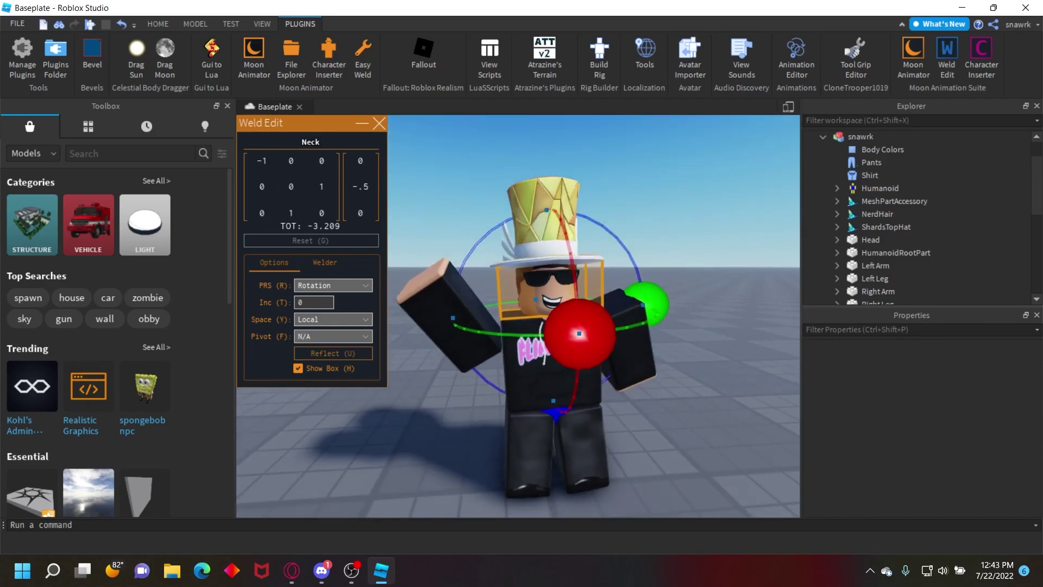
pyautogui.press('r')
pyautogui.press('r')
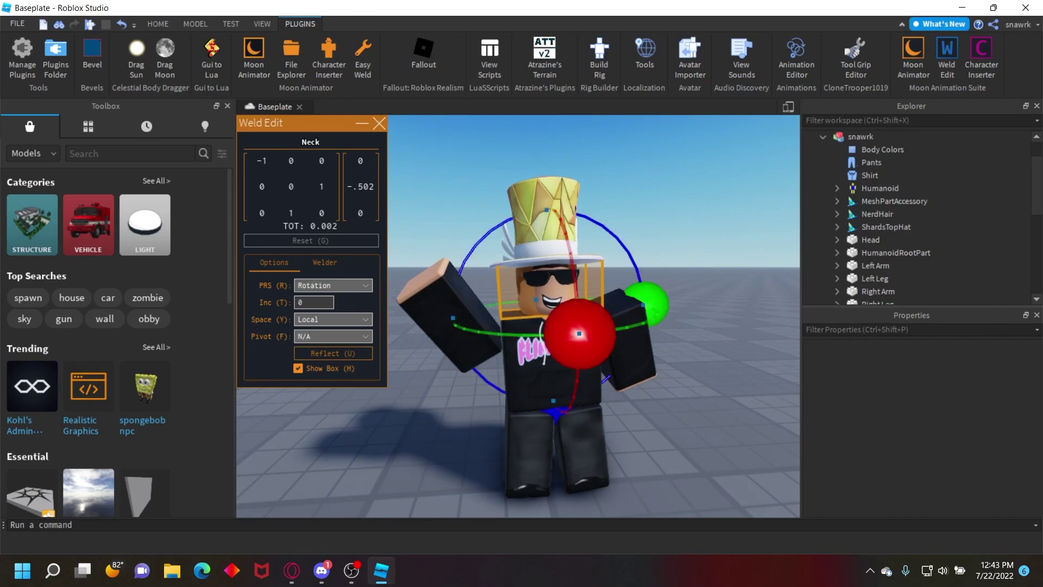
pyautogui.moveTo(625, 247); pyautogui.dragTo(609, 231)
pyautogui.click(651, 228)
pyautogui.moveTo(652, 228); pyautogui.dragTo(652, 216, button='right')
pyautogui.click(545, 304)
pyautogui.moveTo(612, 232); pyautogui.dragTo(620, 238)
pyautogui.click(649, 228)
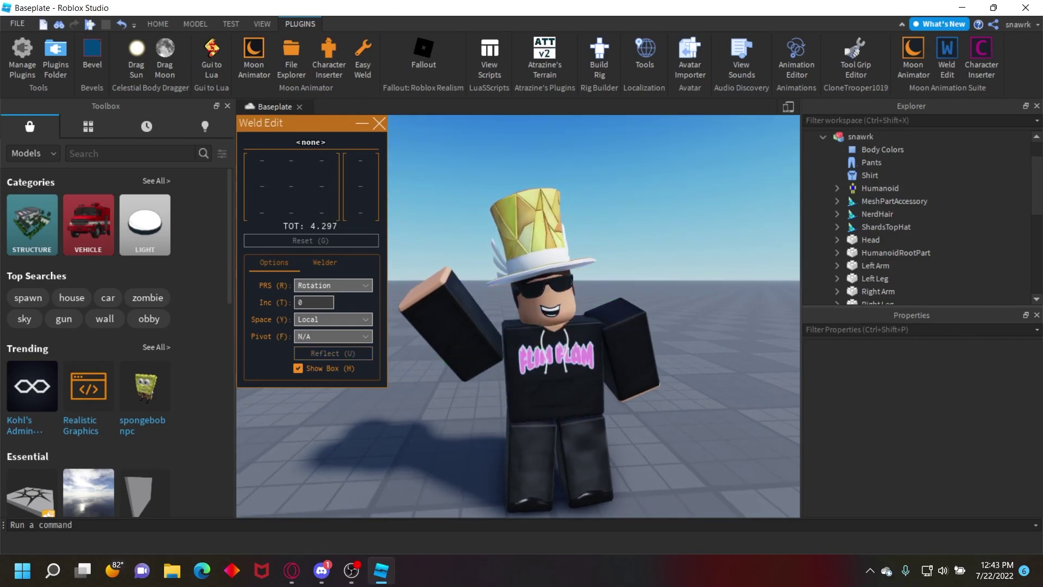
pyautogui.moveTo(649, 228); pyautogui.dragTo(644, 224, button='right')
pyautogui.scroll(-3, 543, 272)
pyautogui.click(380, 124)
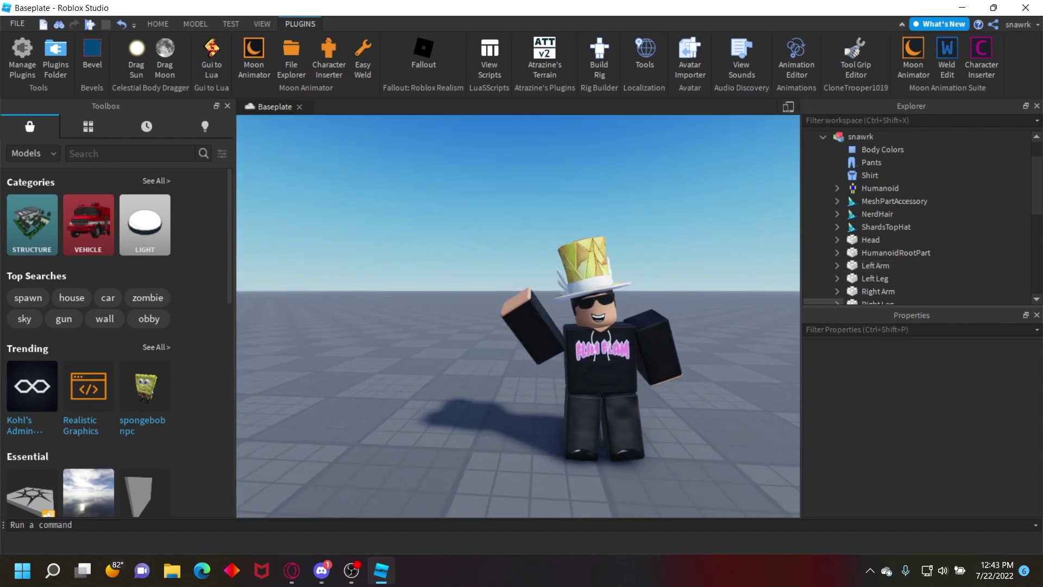
# Collapse the posed character's model in the workspace tree and start exporting it as a selection.
pyautogui.scroll(1, 598, 326)
pyautogui.moveTo(598, 326); pyautogui.dragTo(614, 333, button='right')
pyautogui.scroll(1, 903, 213)
pyautogui.click(824, 175)
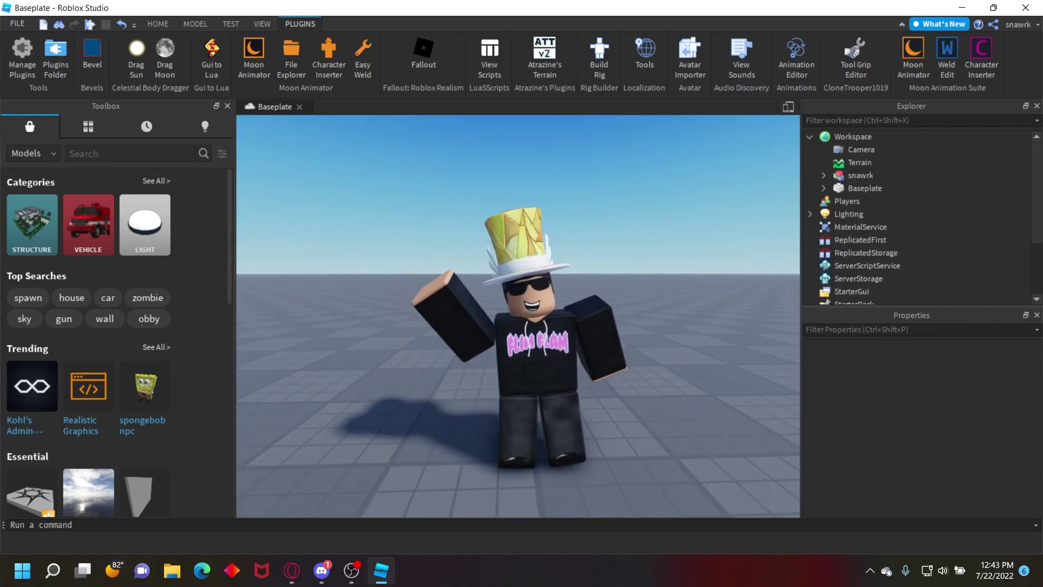
pyautogui.moveTo(679, 245); pyautogui.dragTo(691, 246, button='right')
pyautogui.rightClick(875, 175)
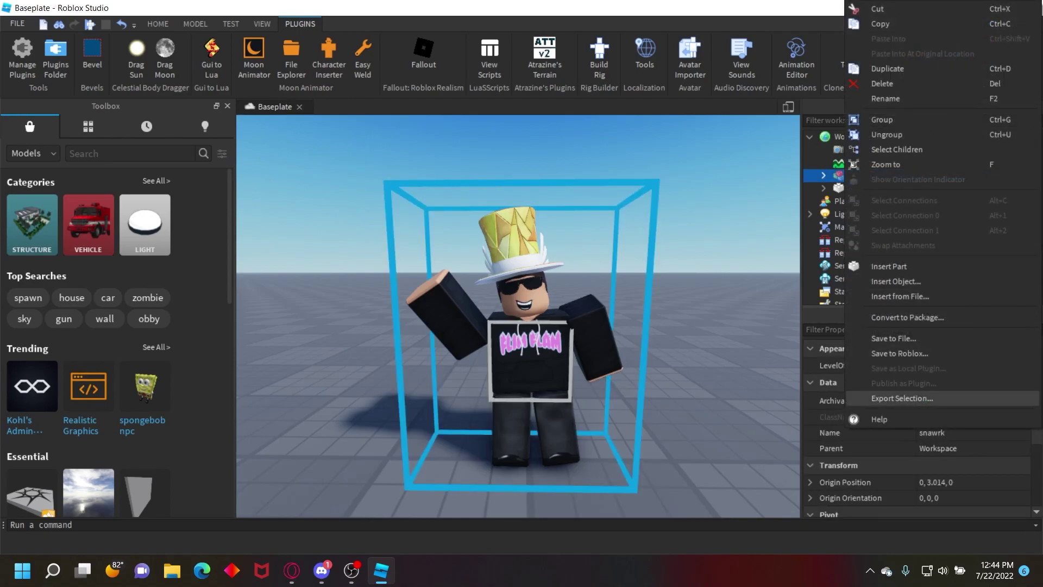
pyautogui.click(902, 398)
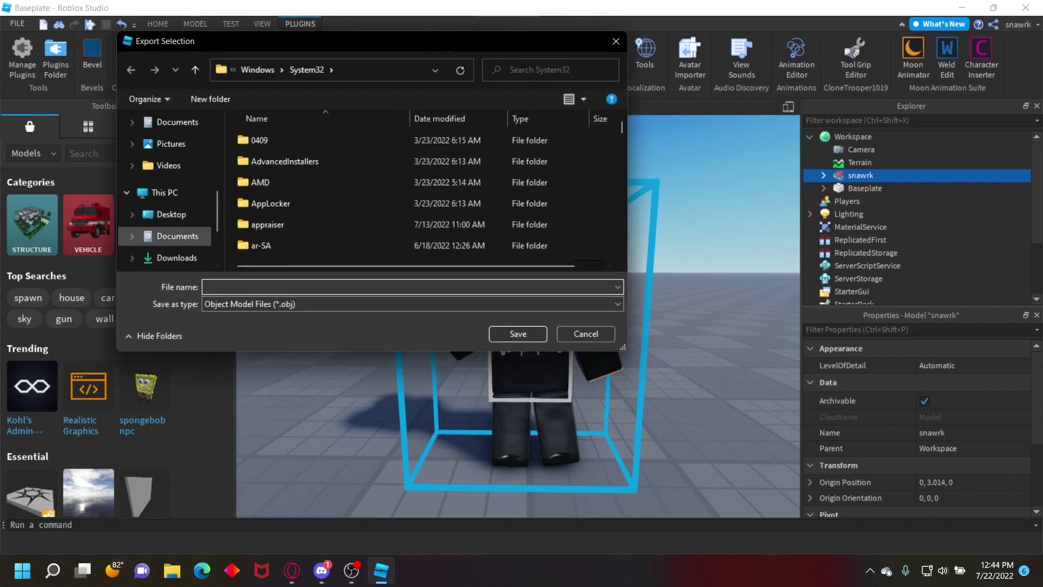
# Save the export as an OBJ file named tutorialRenderModel in the Images folder on the Desktop.
pyautogui.scroll(1, 165, 192)
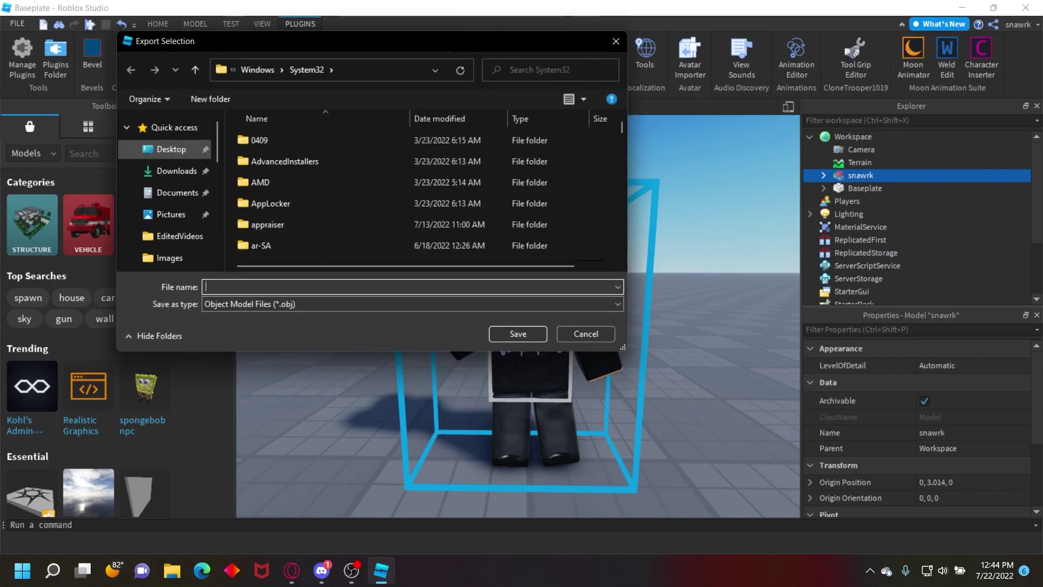
pyautogui.scroll(-1, 174, 229)
pyautogui.click(176, 230)
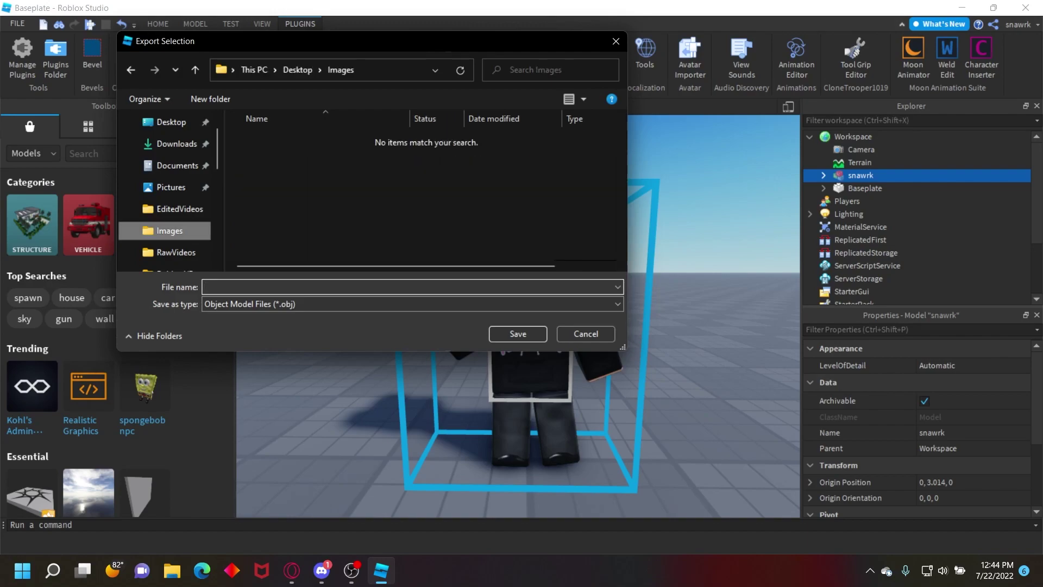
pyautogui.click(206, 287)
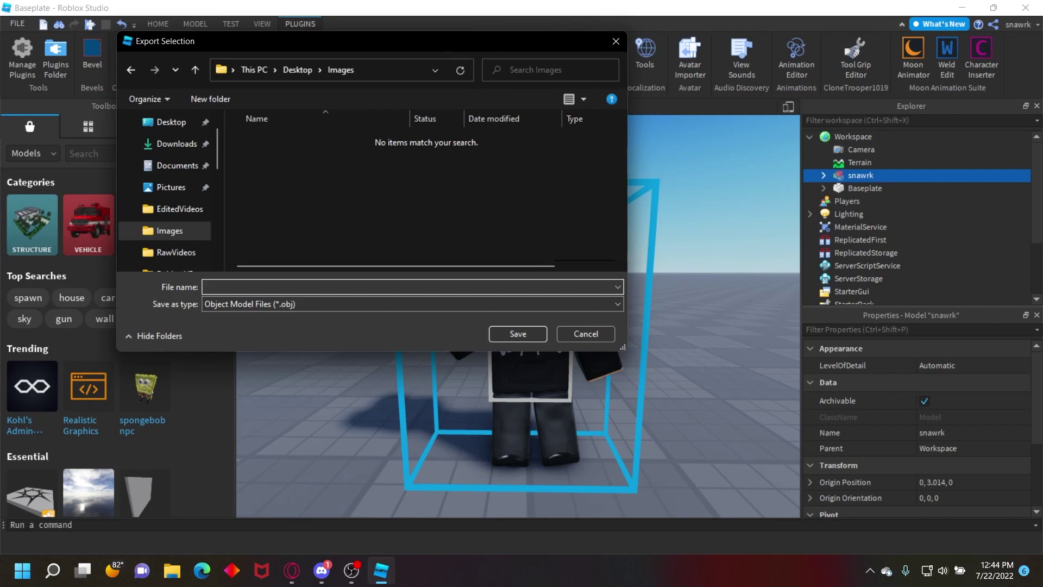
pyautogui.write('snawrk')
pyautogui.hotkey('ctrl', 'a')
pyautogui.press('BackSpace')
pyautogui.write('tutorialRenderModel')
pyautogui.click(536, 335)
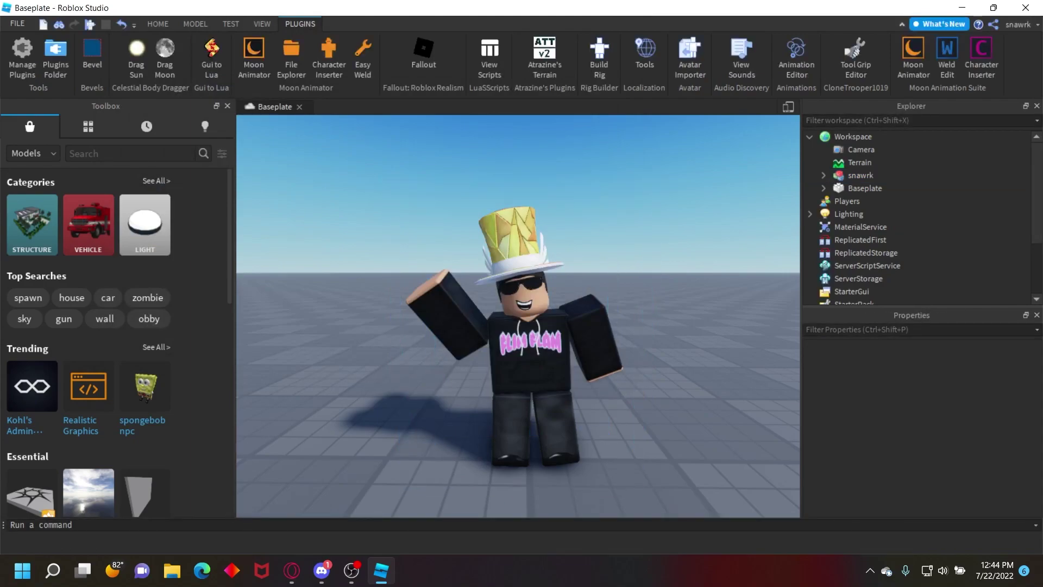
pyautogui.moveTo(518, 315); pyautogui.dragTo(512, 336, button='right')
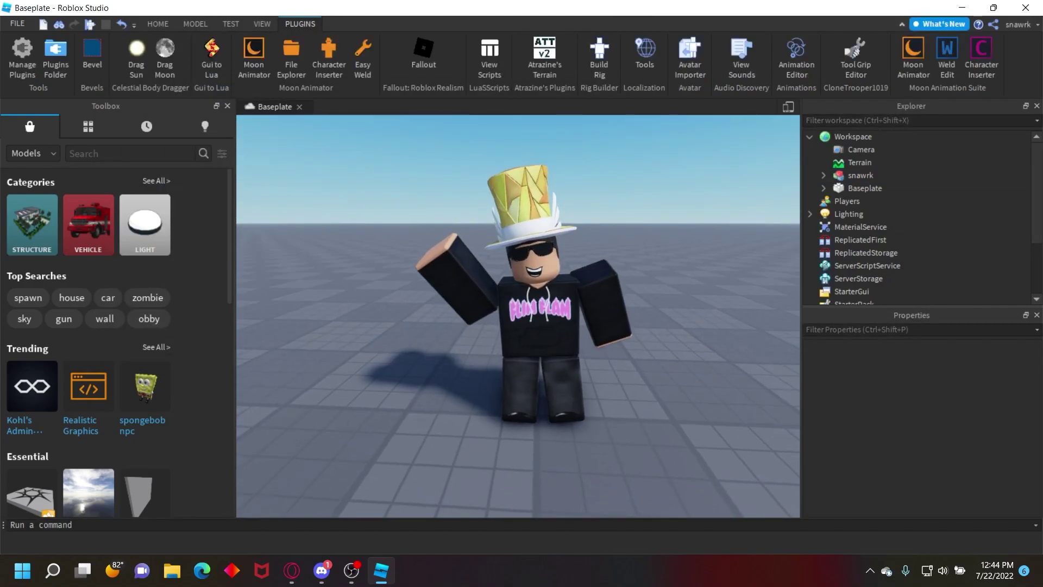
pyautogui.scroll(-3, 512, 336)
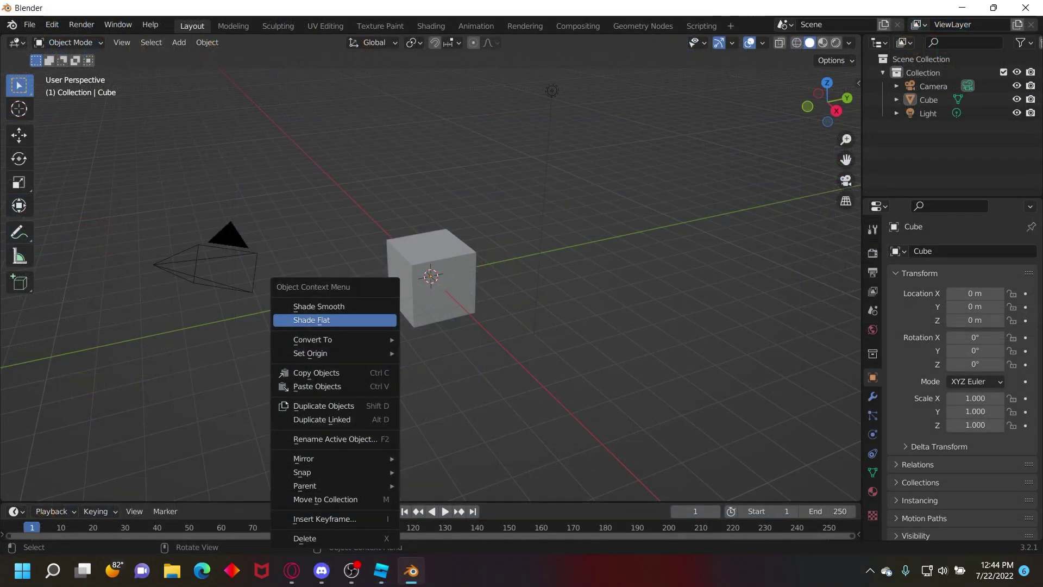
# Delete the default cube from the scene.
pyautogui.press('Escape')
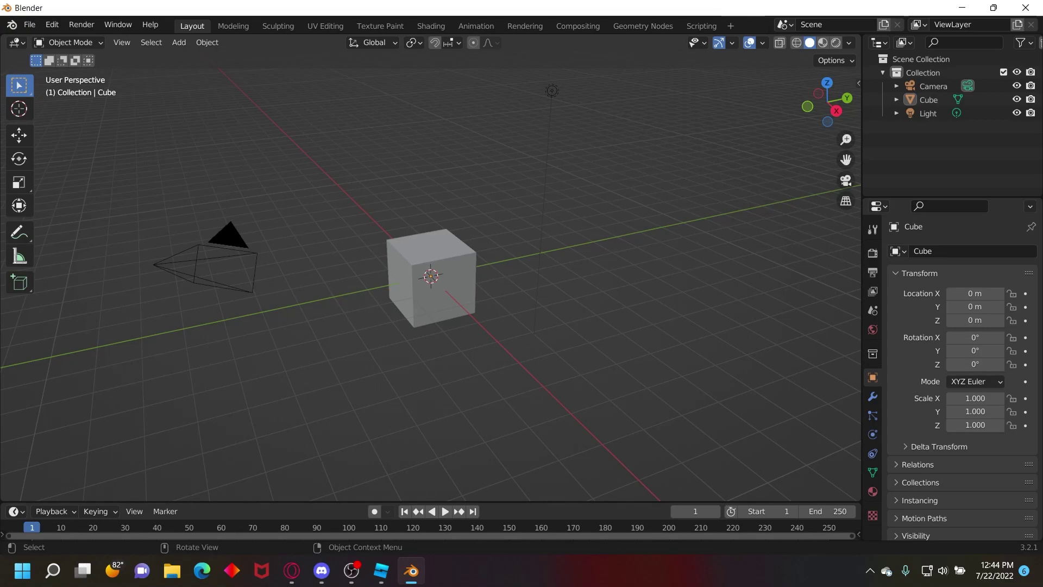
pyautogui.click(433, 279)
pyautogui.press('x')
pyautogui.press('Return')
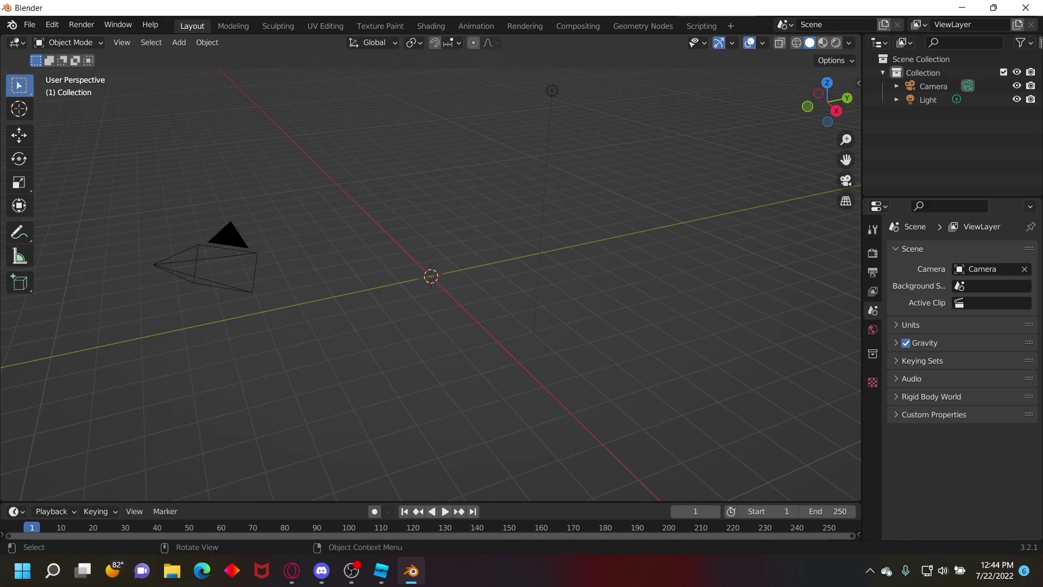
# Start importing a Wavefront (.obj) file into the scene.
pyautogui.press('shift')
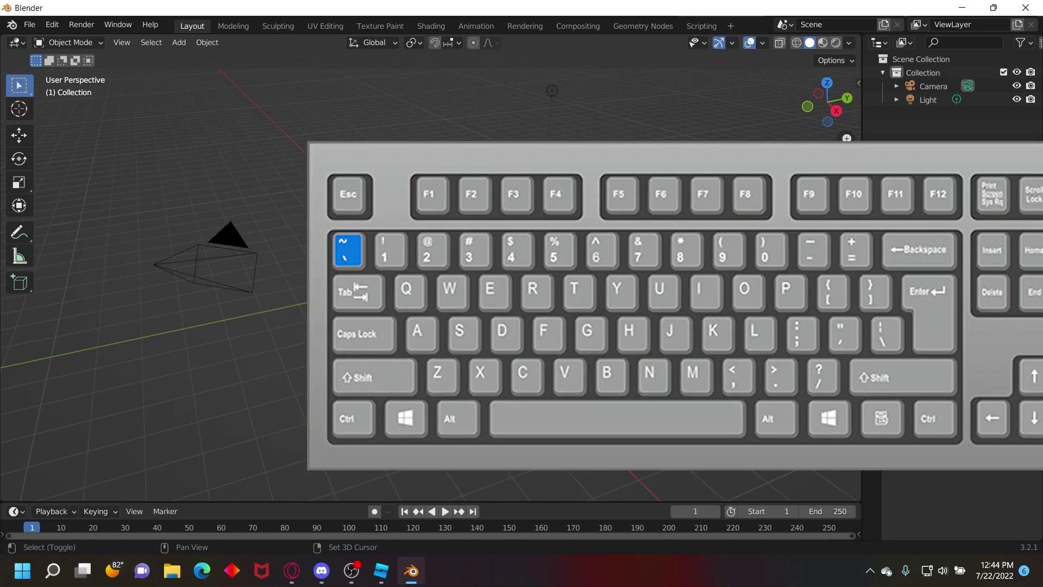
pyautogui.hotkey('shift', '`')
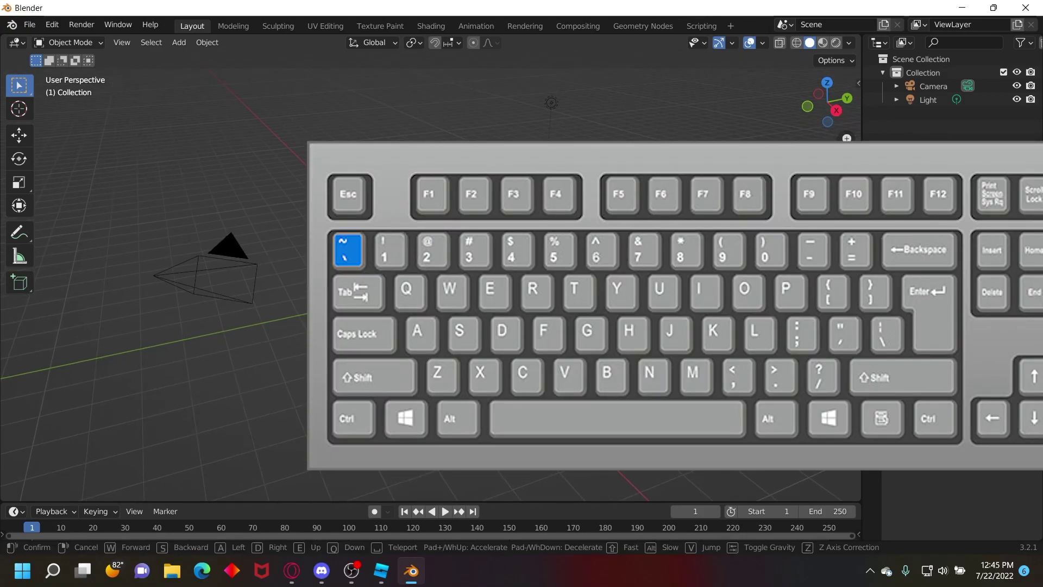
pyautogui.press('s')
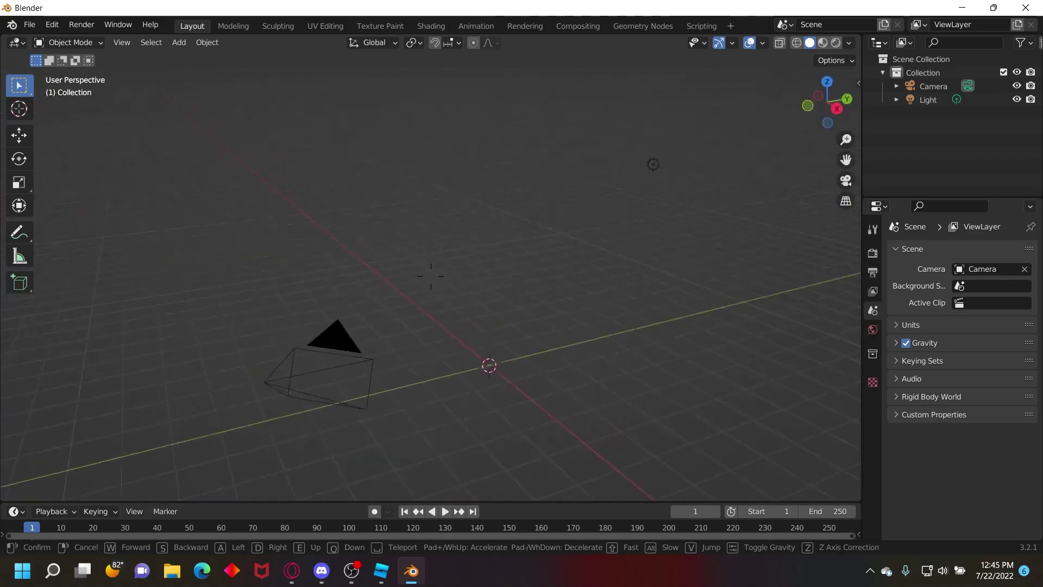
pyautogui.press('w')
pyautogui.click(431, 276)
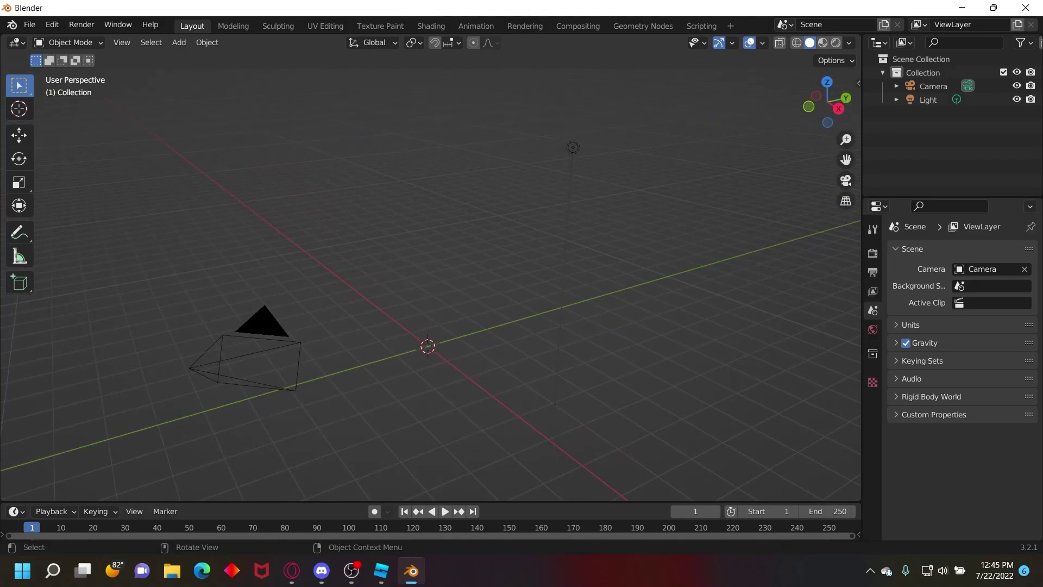
pyautogui.click(29, 25)
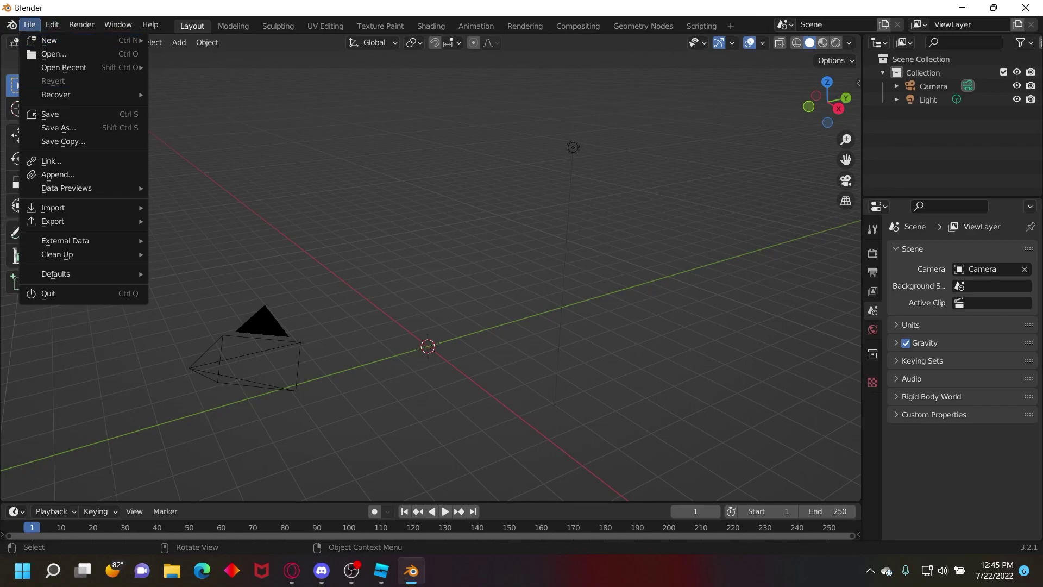
pyautogui.moveTo(54, 208)
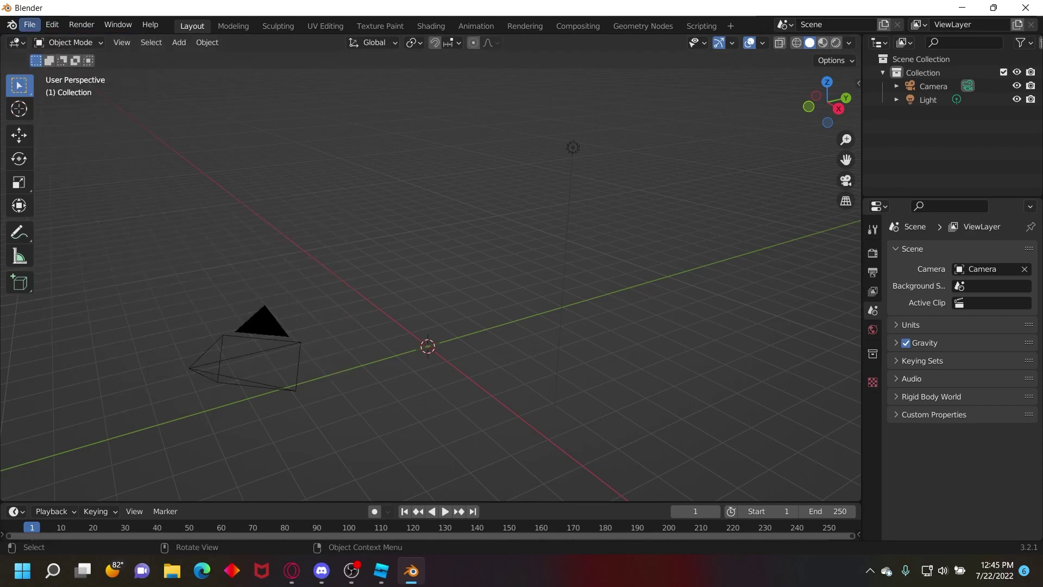
pyautogui.click(30, 25)
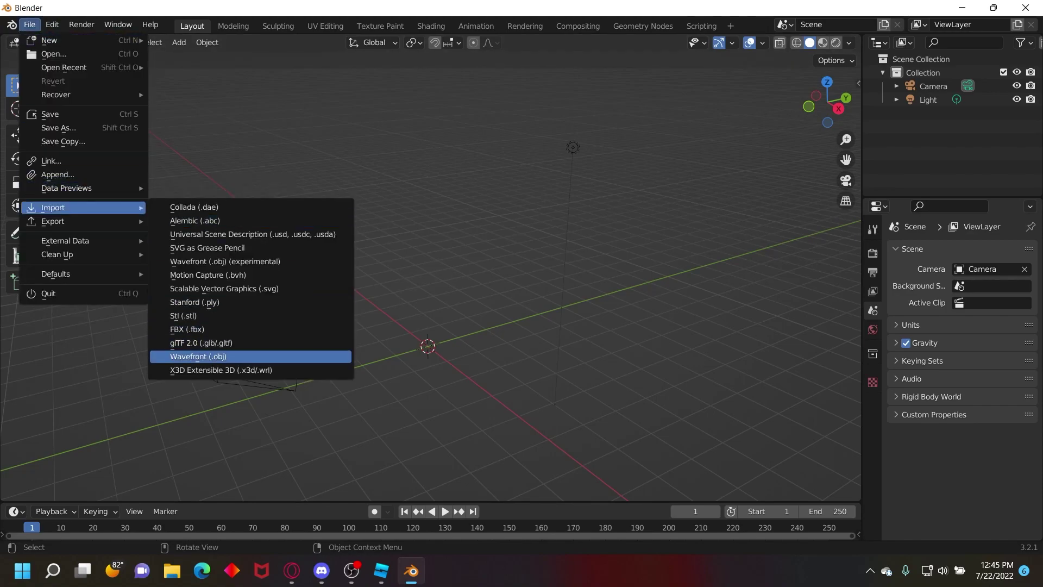
pyautogui.click(199, 357)
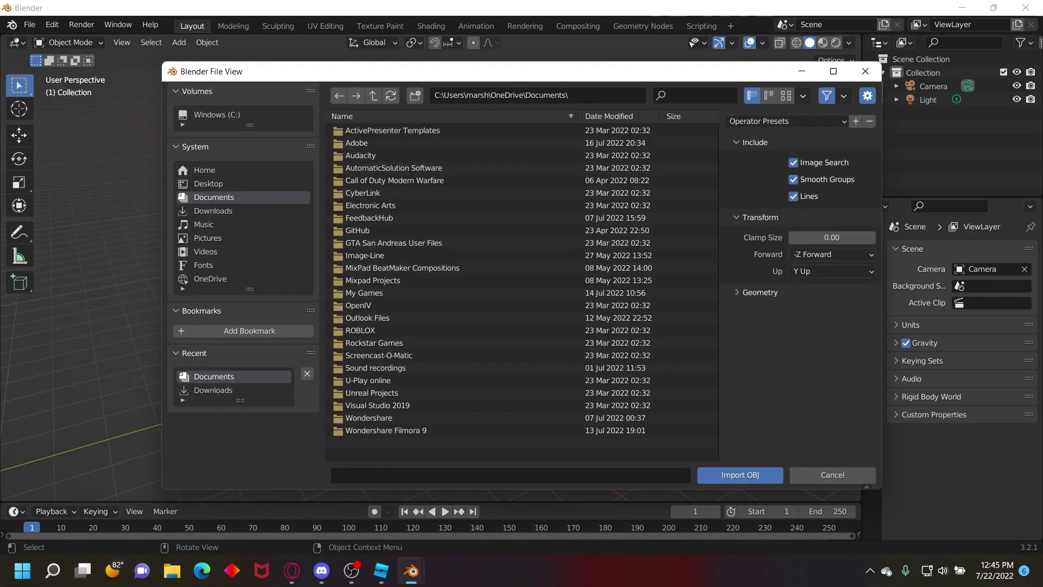
# Import tutorialRenderModel.obj from the Images folder on the Desktop with the default import options.
pyautogui.click(207, 238)
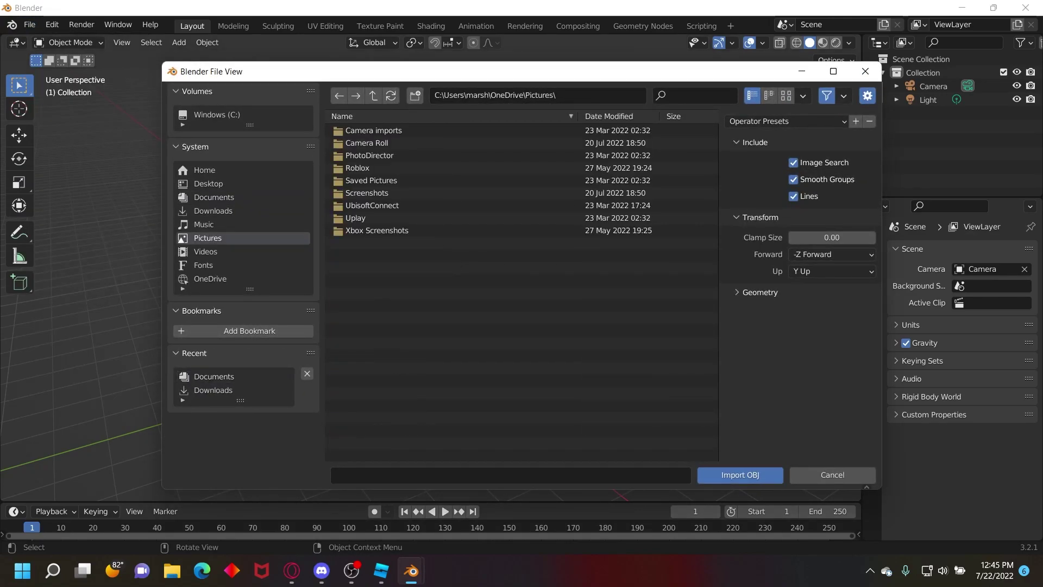
pyautogui.click(204, 170)
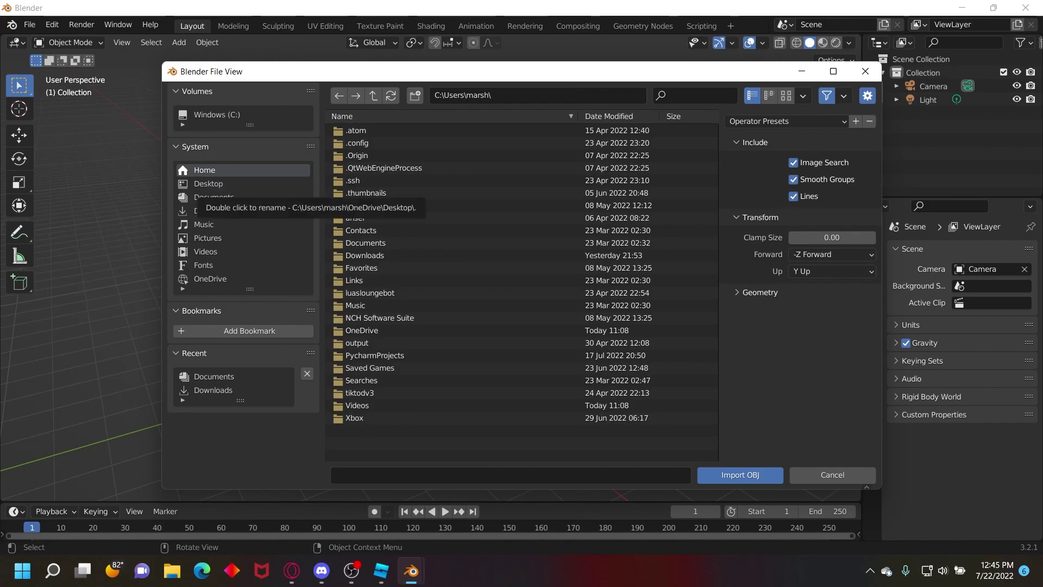
pyautogui.click(209, 183)
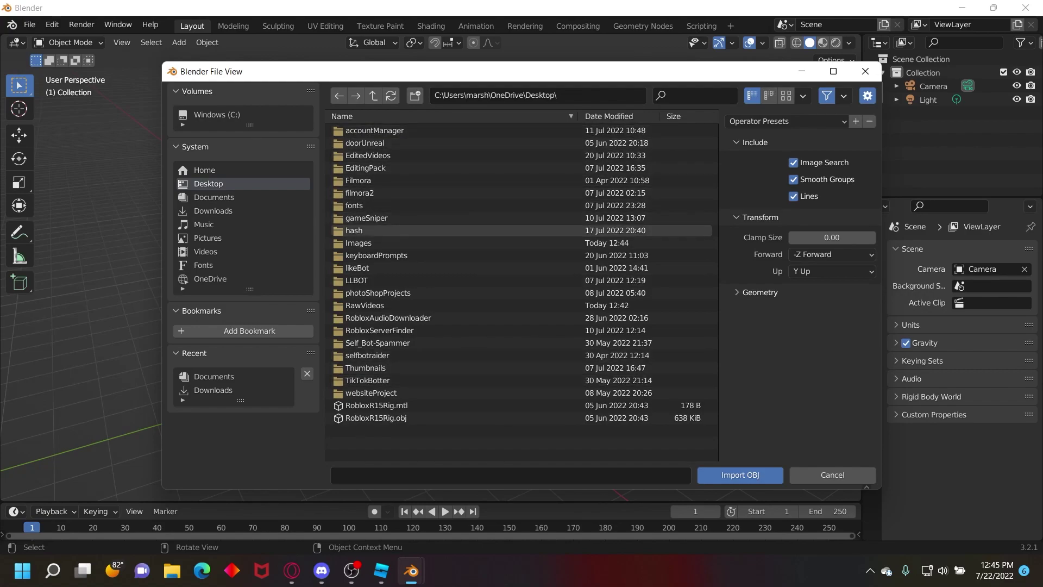
pyautogui.click(369, 242)
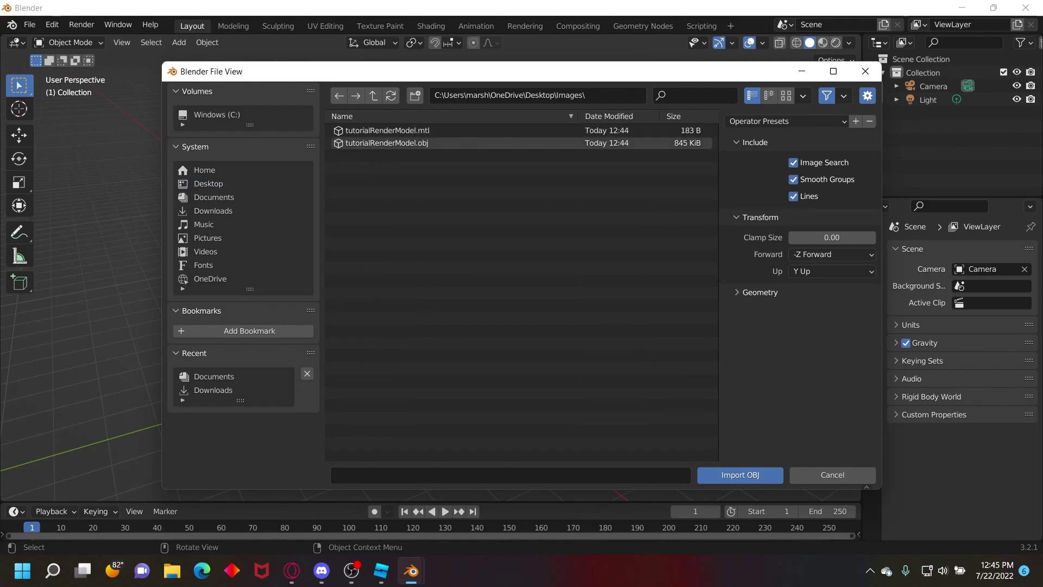
pyautogui.click(387, 143)
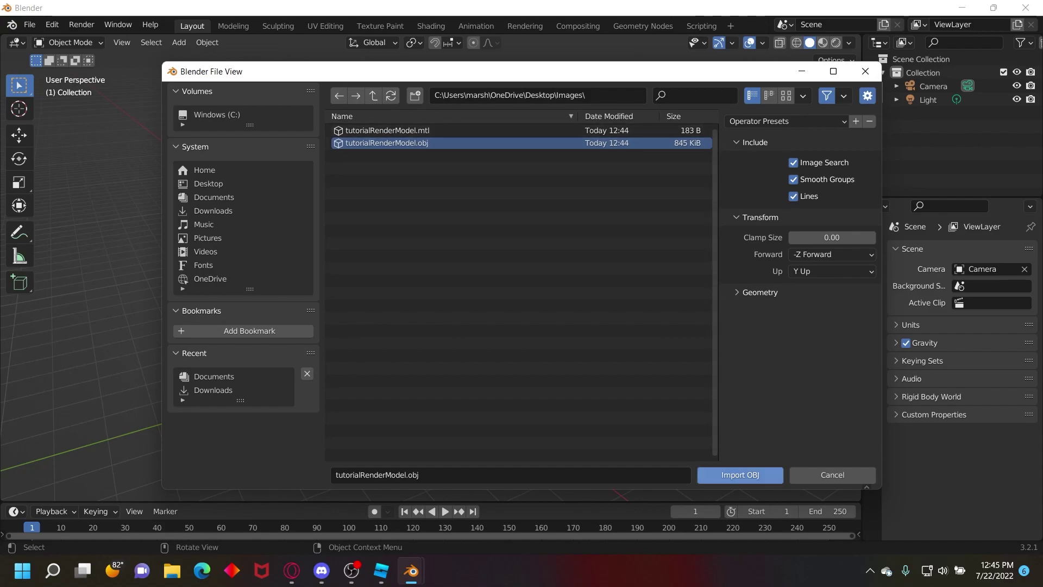
pyautogui.click(740, 475)
# Switch the viewport to rendered shading with the imported character facing the view.
pyautogui.hotkey('shift', '`')
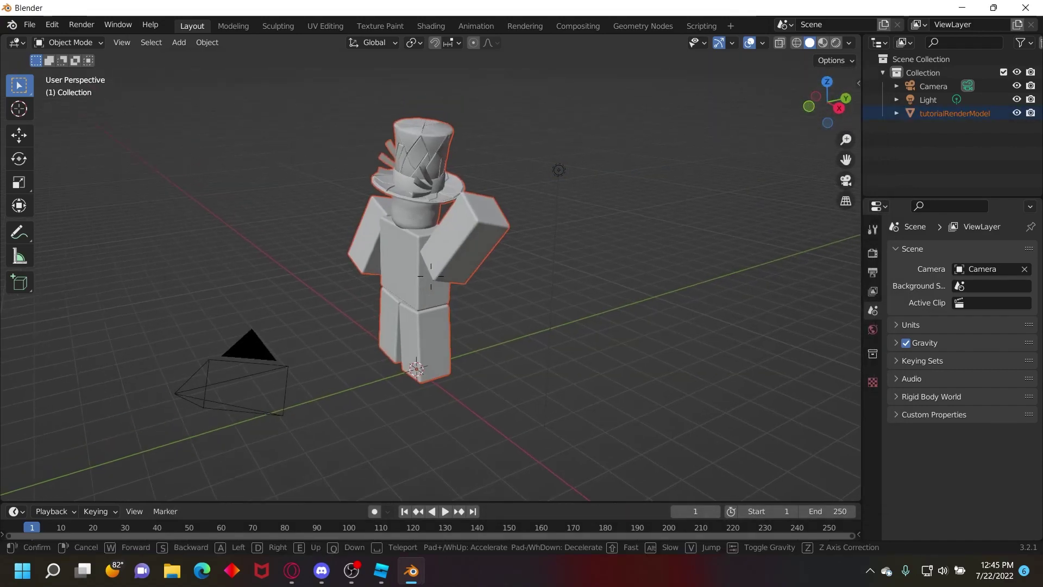
pyautogui.press('w')
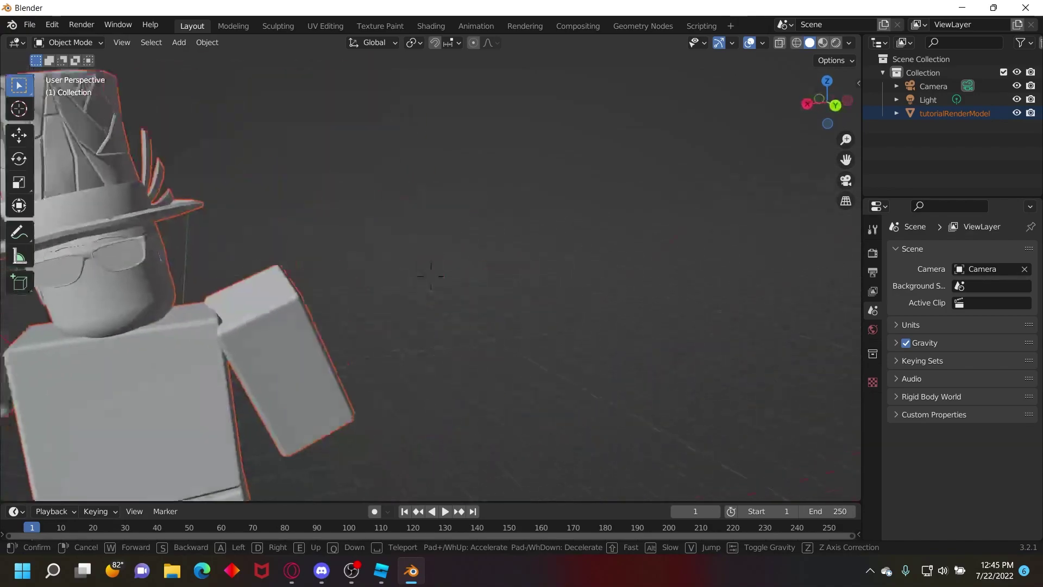
pyautogui.press('s')
pyautogui.press('w')
pyautogui.press('d')
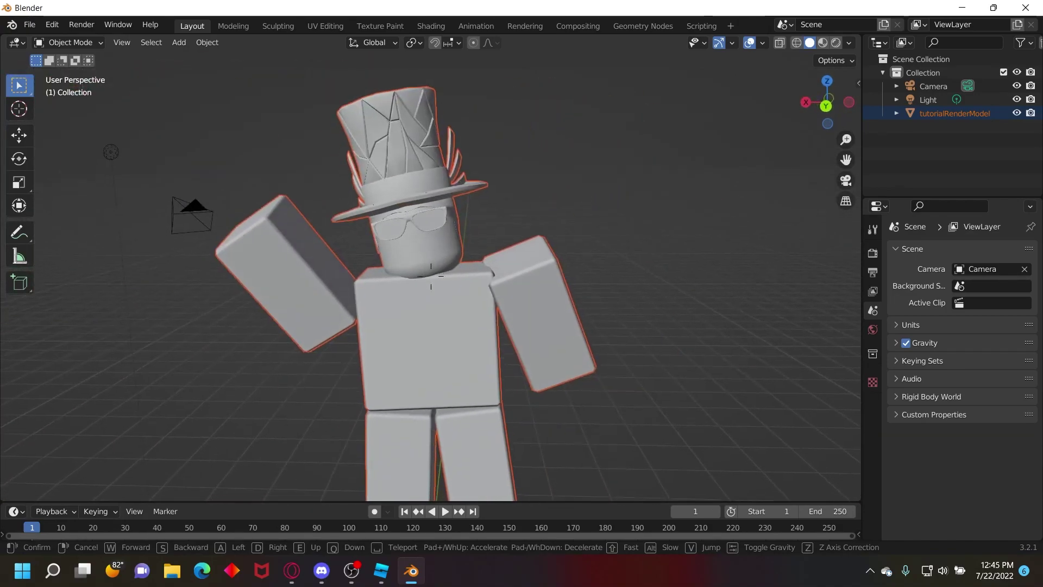
pyautogui.press('s')
pyautogui.click(431, 276)
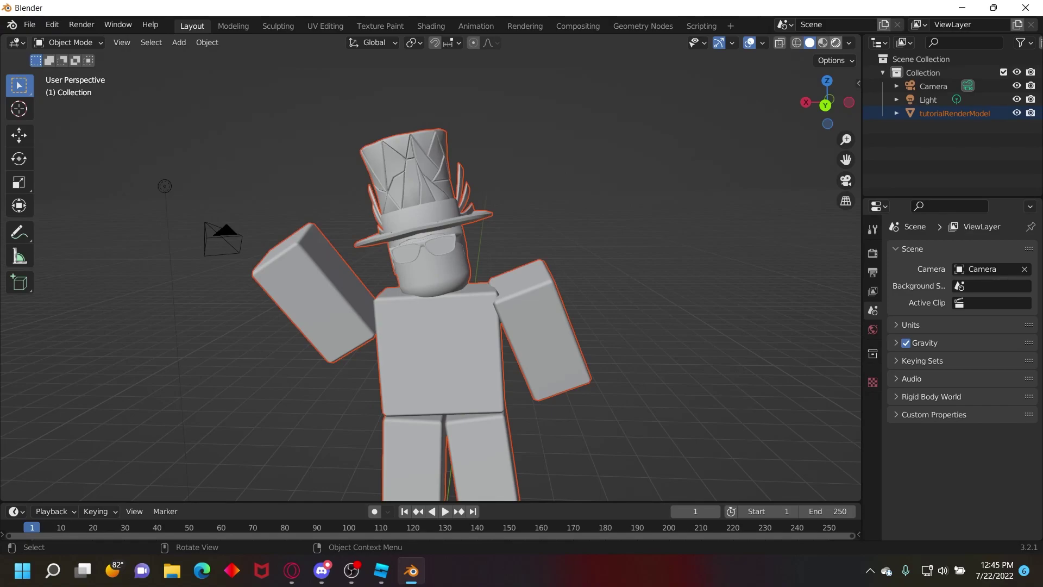
pyautogui.click(836, 42)
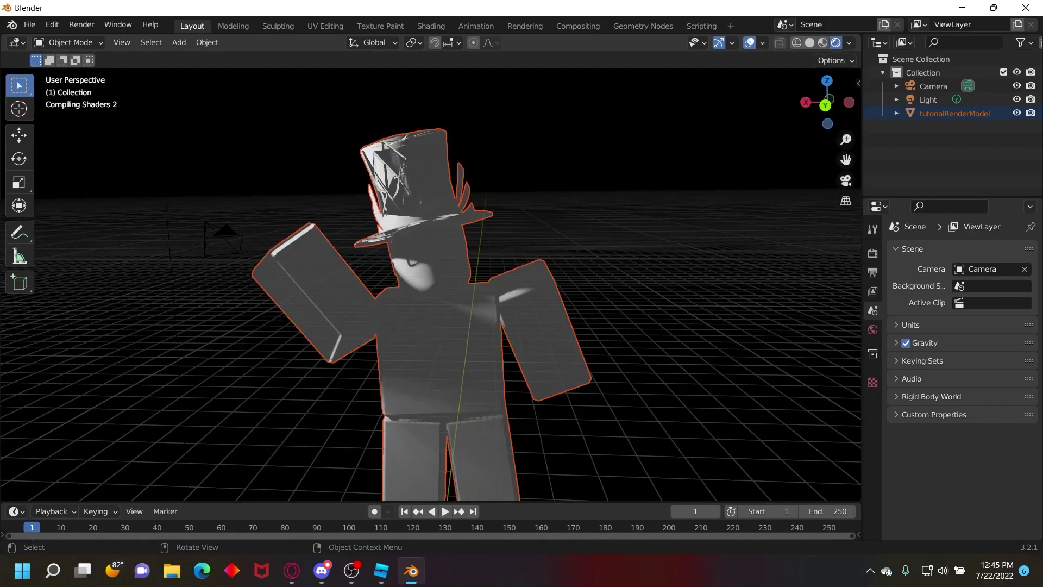
# Expand tutorialRenderModel in the scene hierarchy, select its mesh and show its Handle1Mtl material properties.
pyautogui.hotkey('shift', '`')
pyautogui.press('w')
pyautogui.press('s')
pyautogui.press('Return')
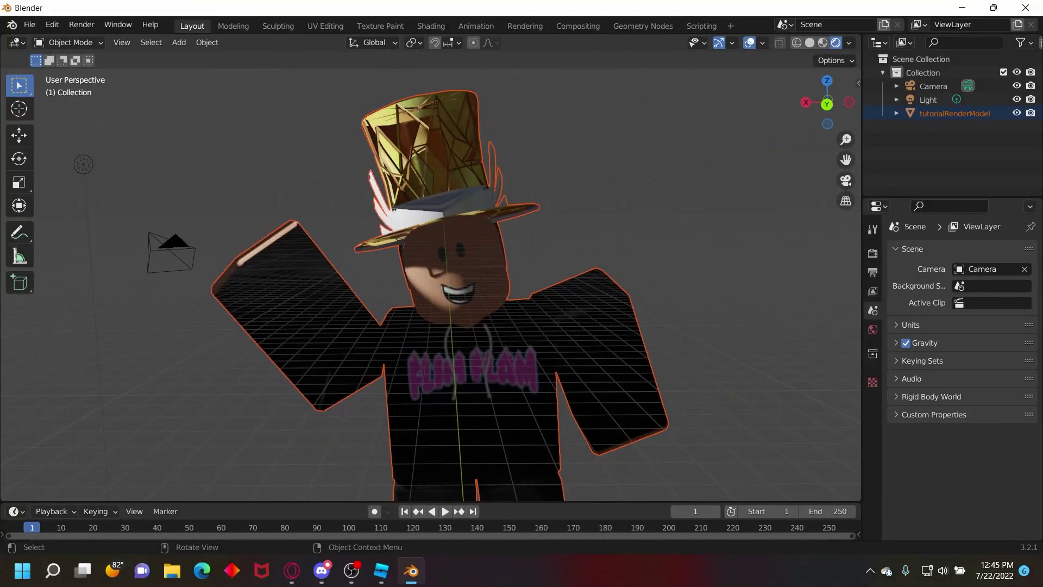
pyautogui.click(896, 113)
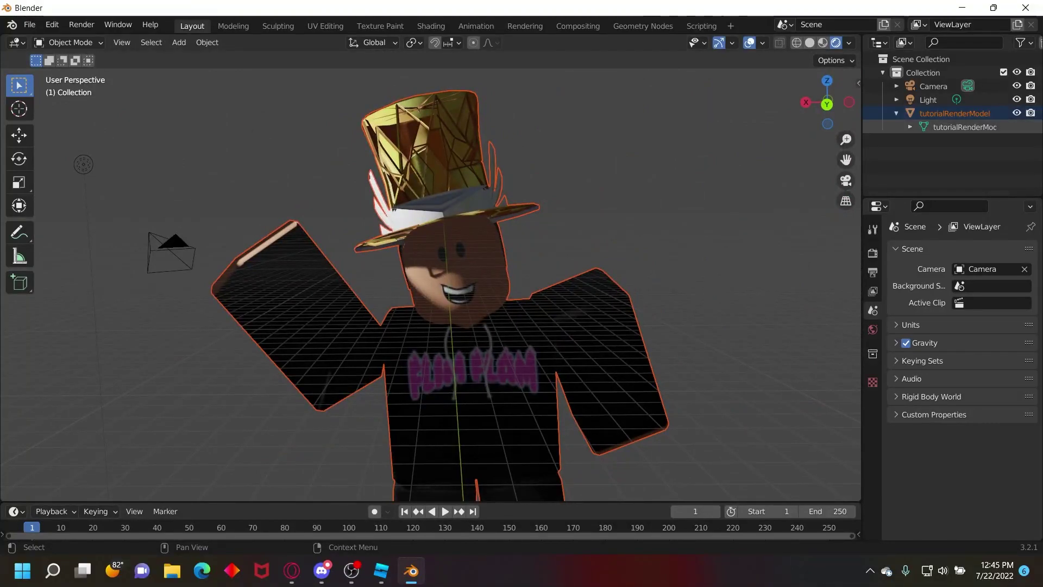
pyautogui.click(760, 158)
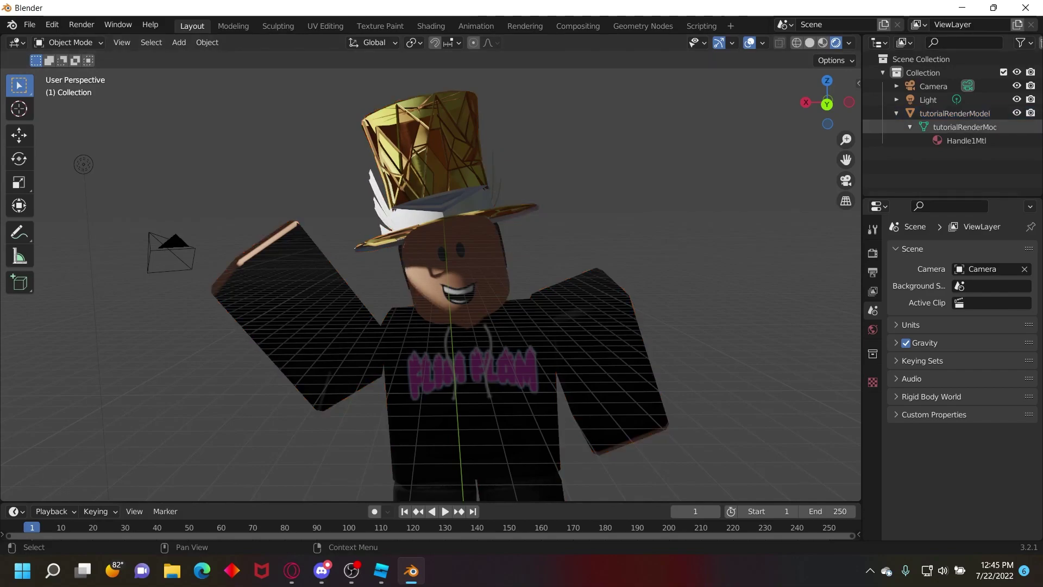
pyautogui.click(896, 113)
pyautogui.click(955, 113)
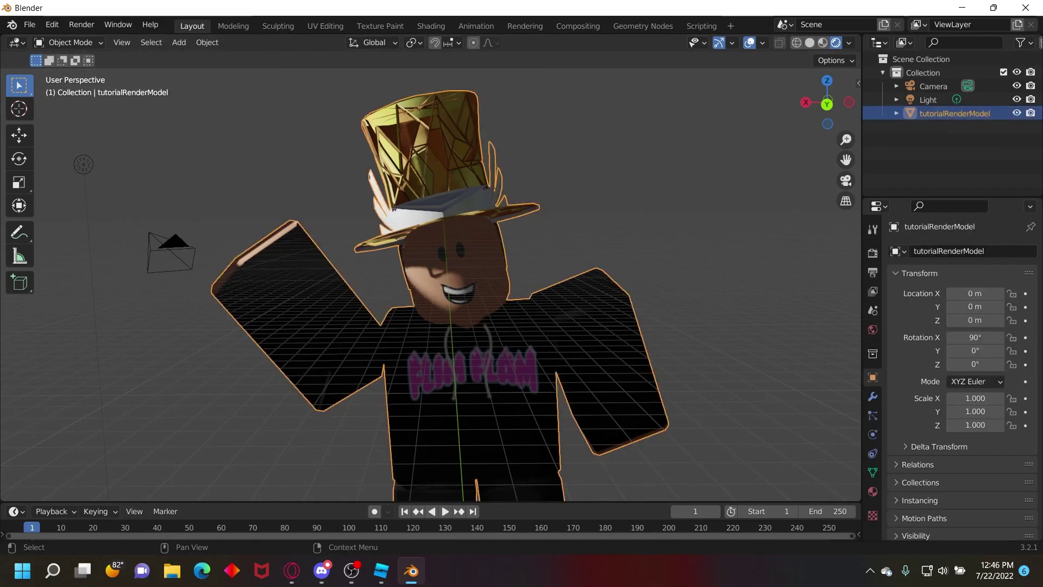
pyautogui.click(923, 150)
pyautogui.click(897, 113)
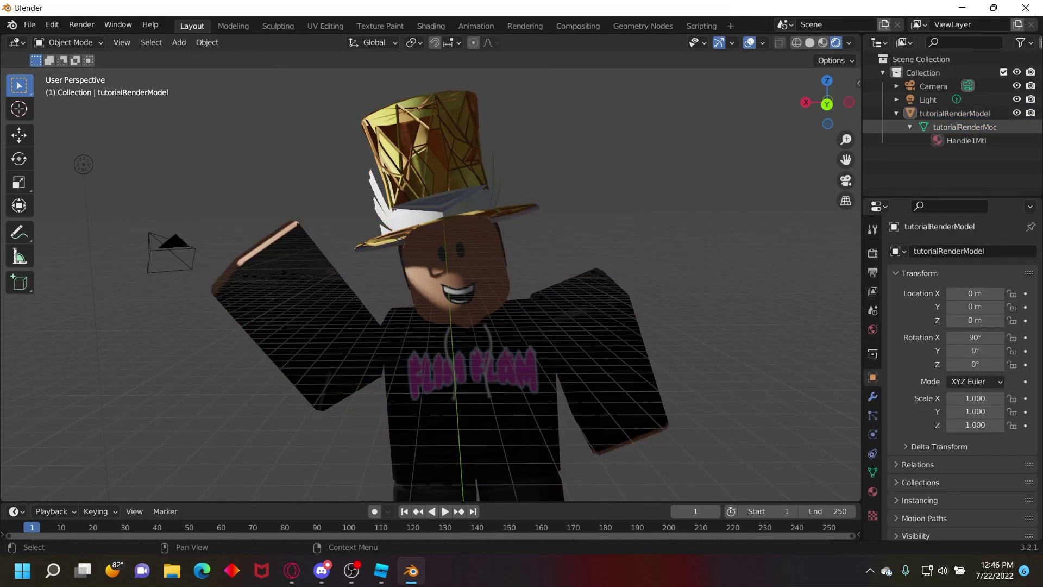
pyautogui.click(965, 127)
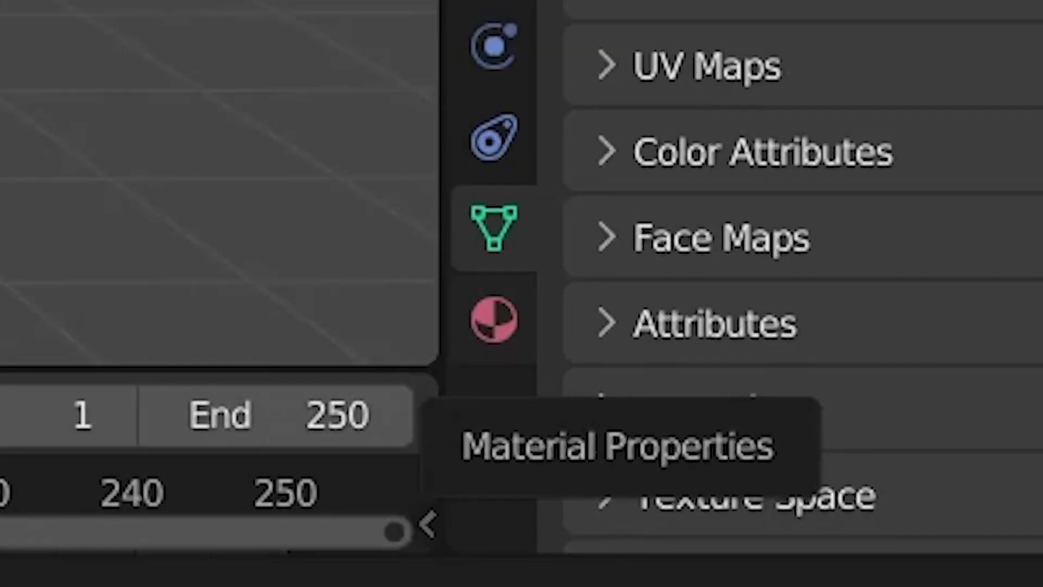
pyautogui.click(872, 491)
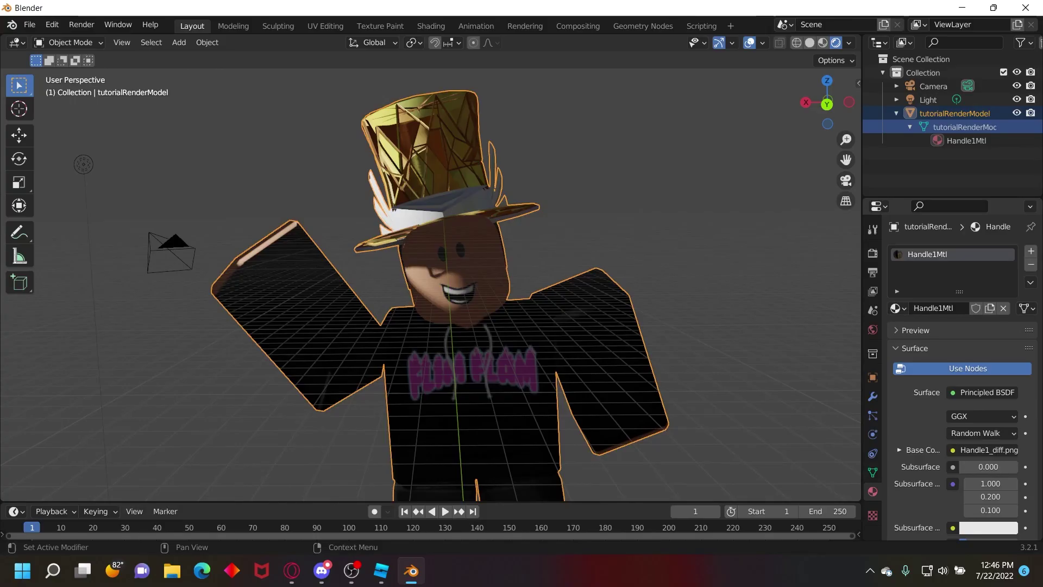
# Set the blend mode of the character's Handle1Mtl material to Opaque.
pyautogui.scroll(-15, 961, 370)
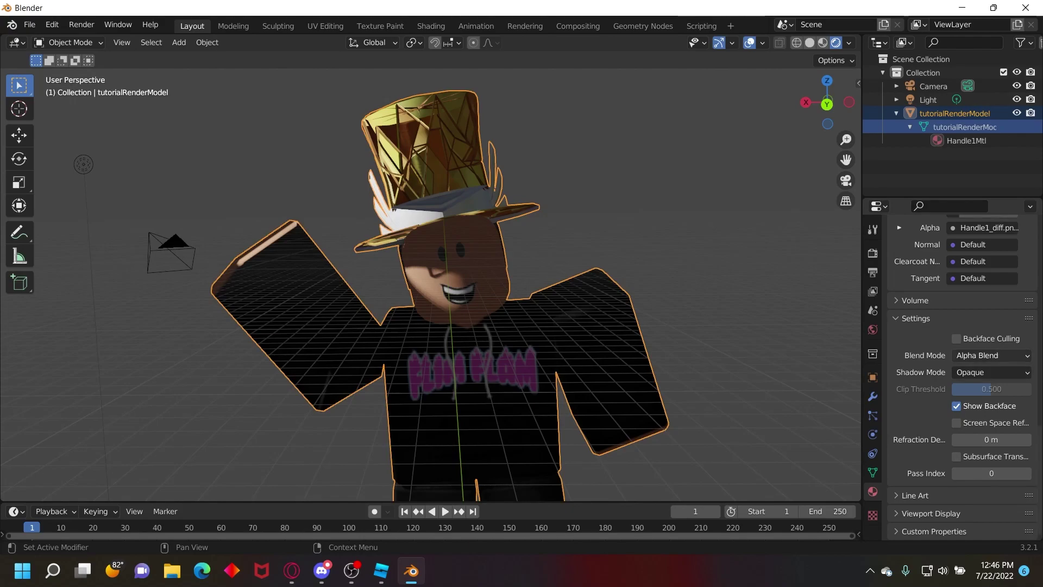
pyautogui.click(991, 355)
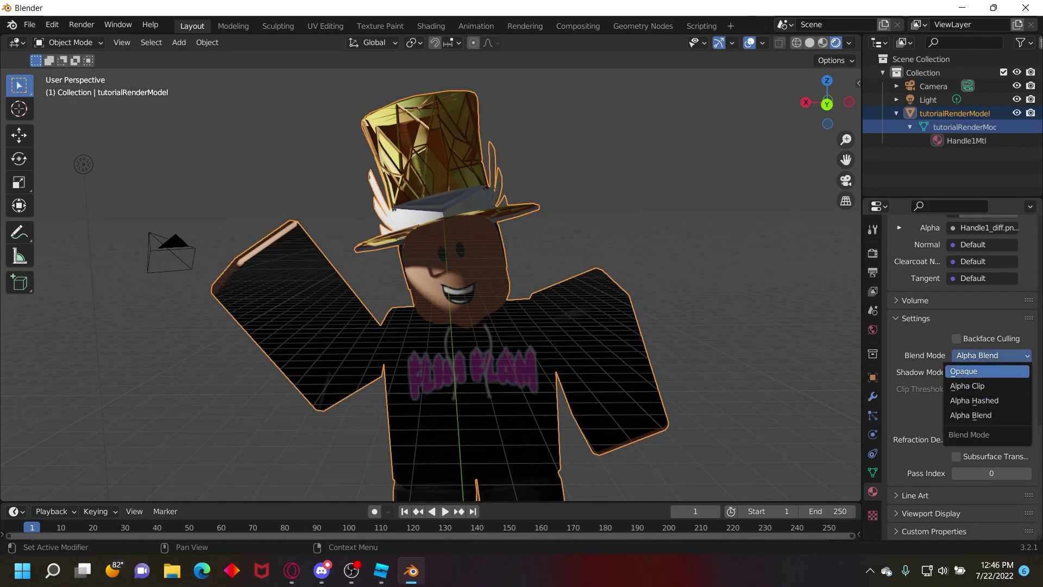
pyautogui.click(986, 371)
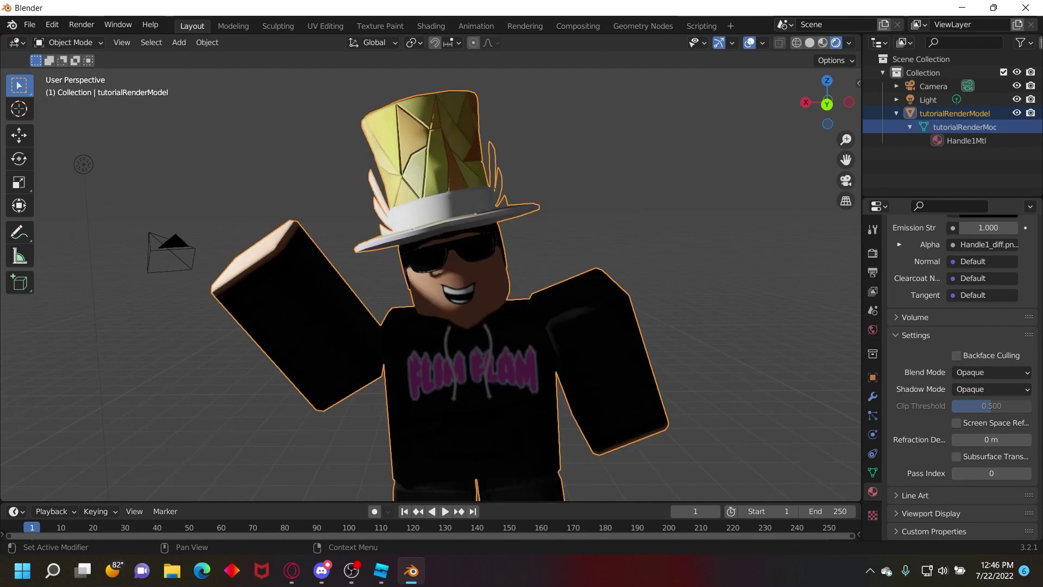
# Deselect the character and examine its textures from the front, both up close and at full length.
pyautogui.click(723, 283)
pyautogui.hotkey('shift', '`')
pyautogui.press('w')
pyautogui.press('s')
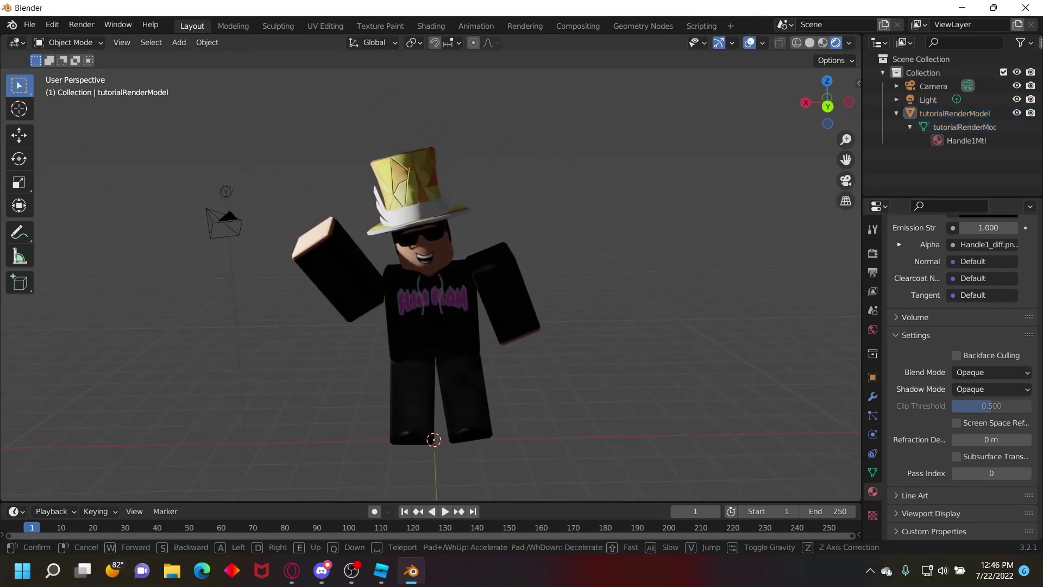
pyautogui.press('w')
pyautogui.press('s')
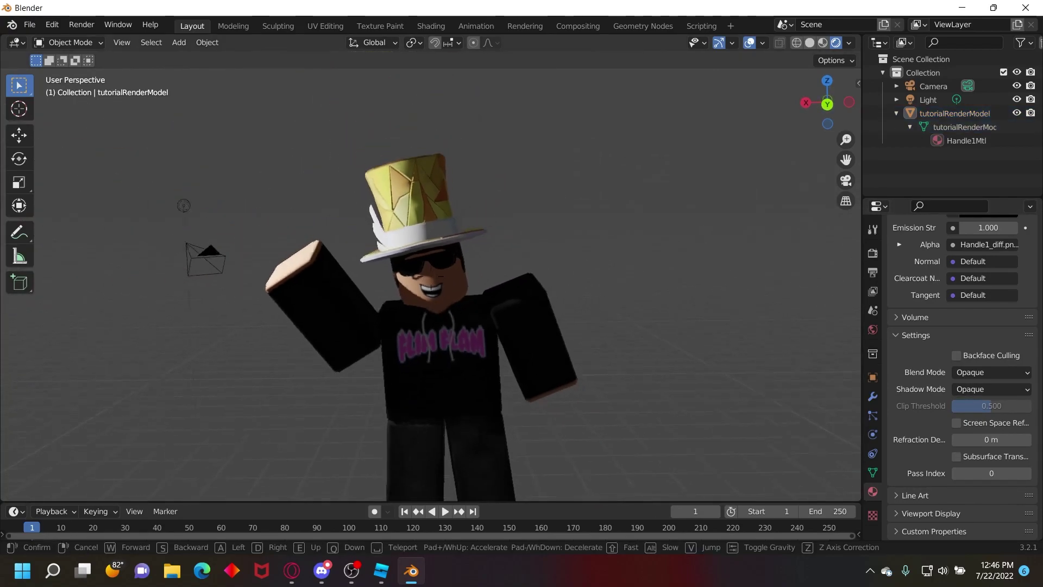
pyautogui.press('w')
pyautogui.press('s')
pyautogui.click(431, 276)
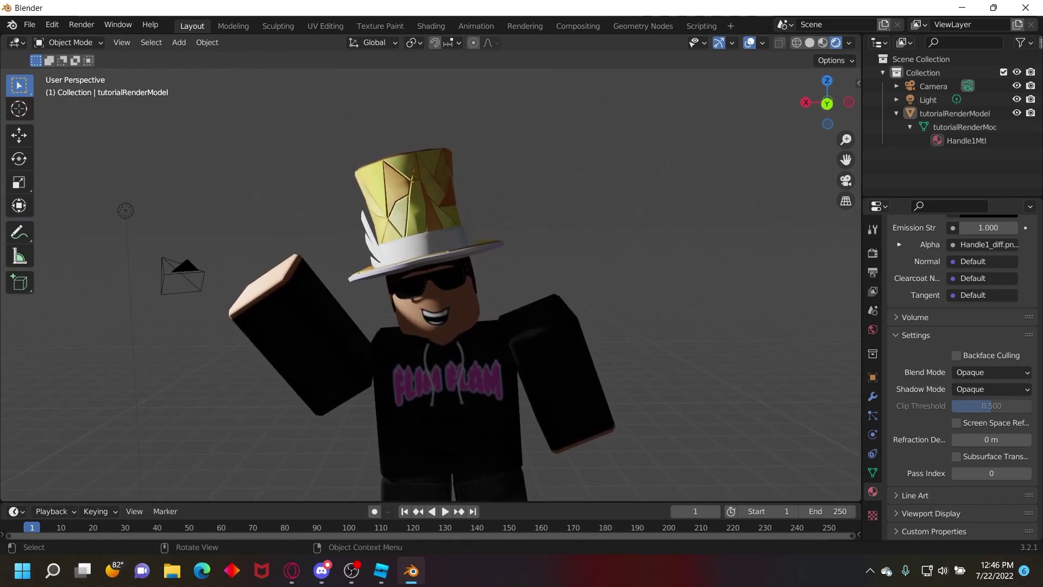
# Delete the default light from the scene collection.
pyautogui.click(928, 99)
pyautogui.rightClick(928, 100)
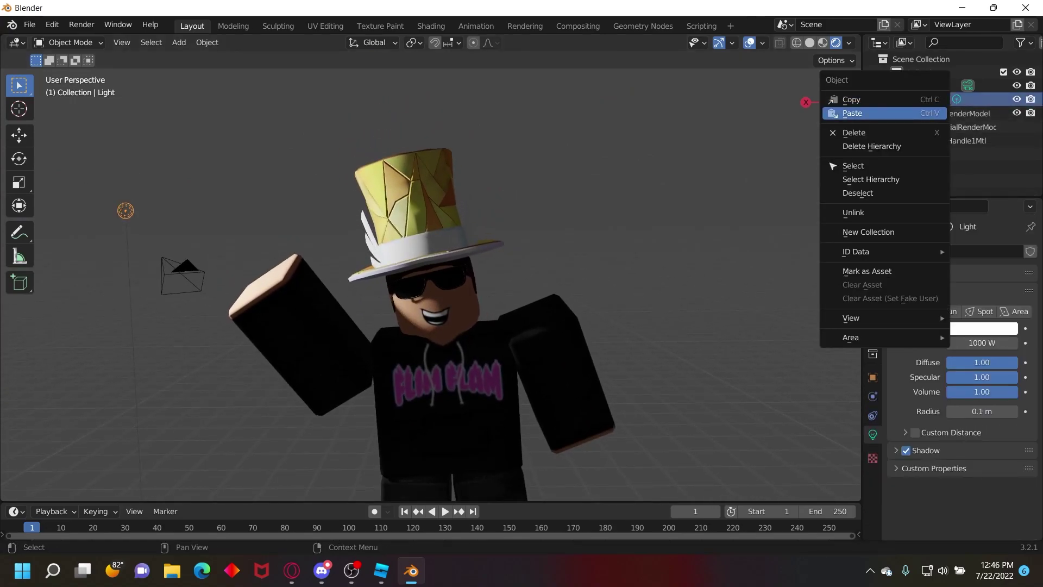
pyautogui.click(854, 133)
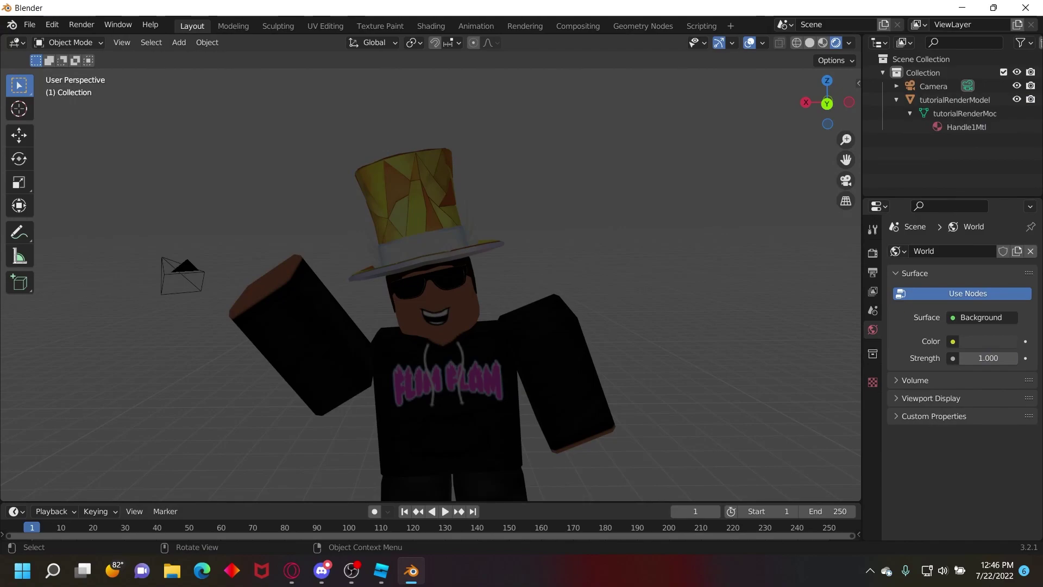
# Add a point light to the scene.
pyautogui.hotkey('shift', 'a')
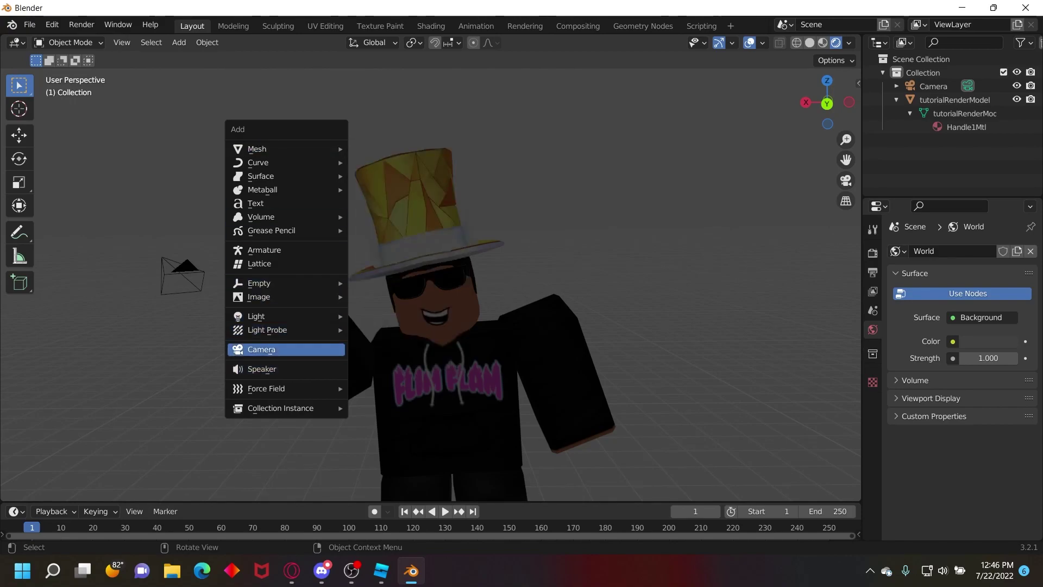
pyautogui.moveTo(282, 296)
pyautogui.moveTo(282, 317)
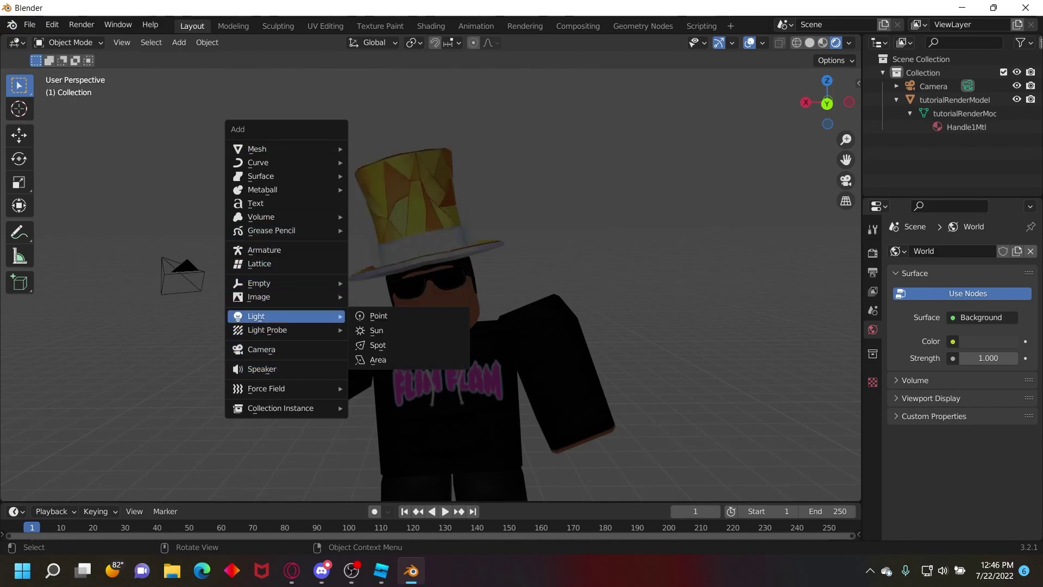
pyautogui.click(378, 315)
pyautogui.hotkey('shift', '`')
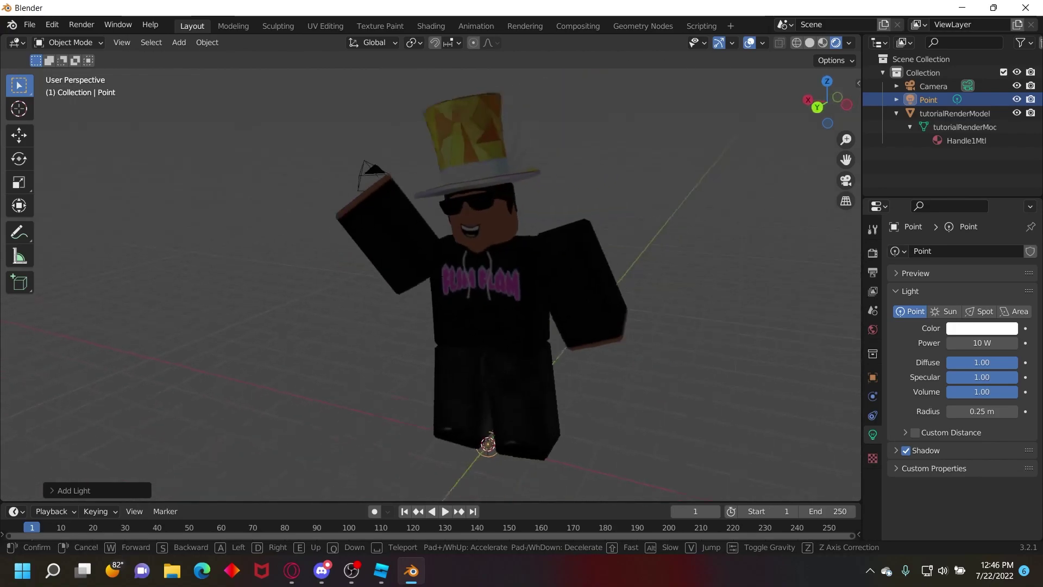
pyautogui.press('s')
pyautogui.click(431, 275)
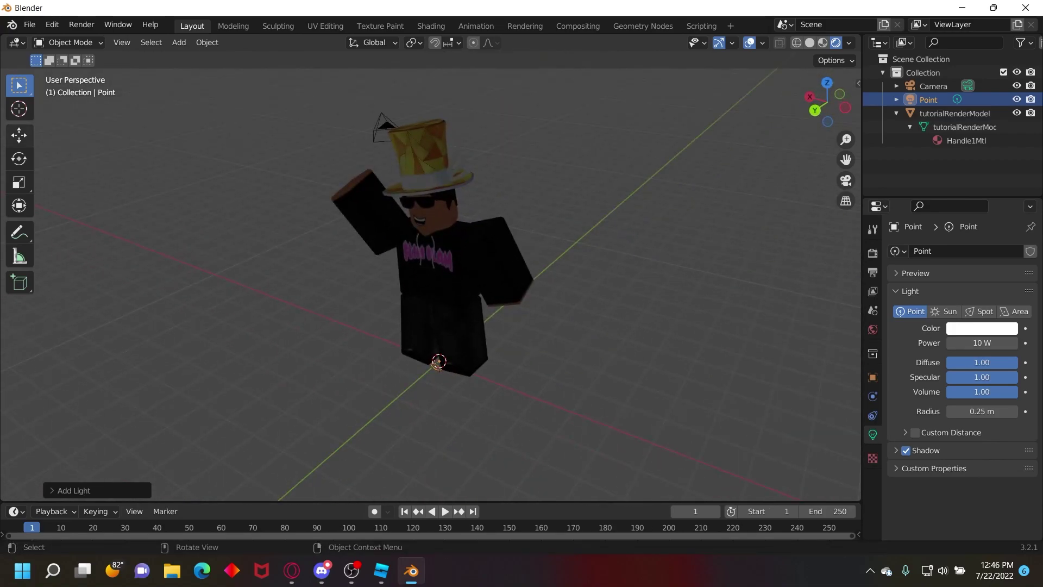
# Move the point light up to the character's hat height and forward along the Y axis, in front of the character.
pyautogui.click(19, 135)
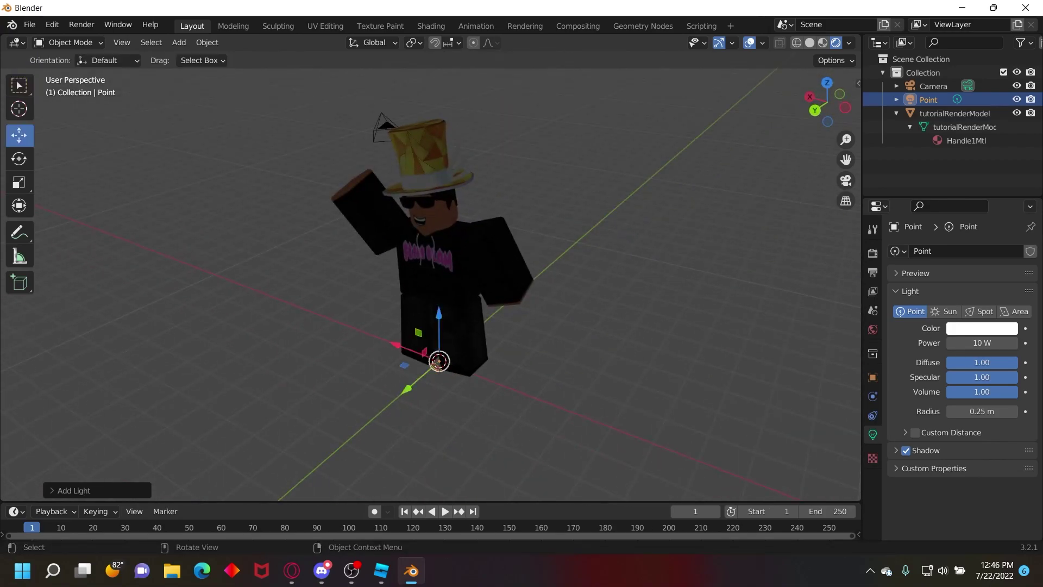
pyautogui.moveTo(439, 314); pyautogui.dragTo(438, 113)
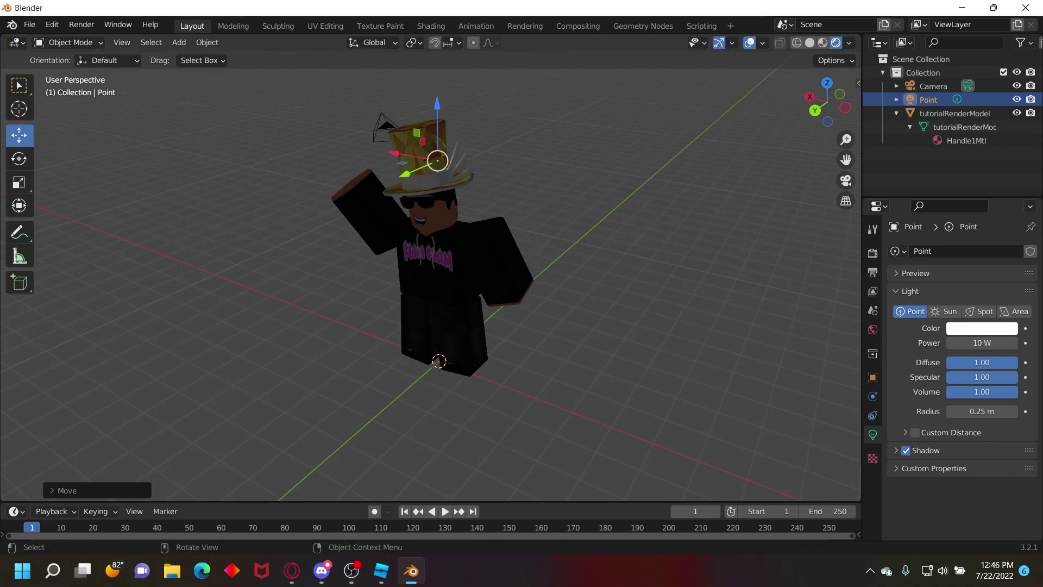
pyautogui.moveTo(406, 174); pyautogui.dragTo(304, 218)
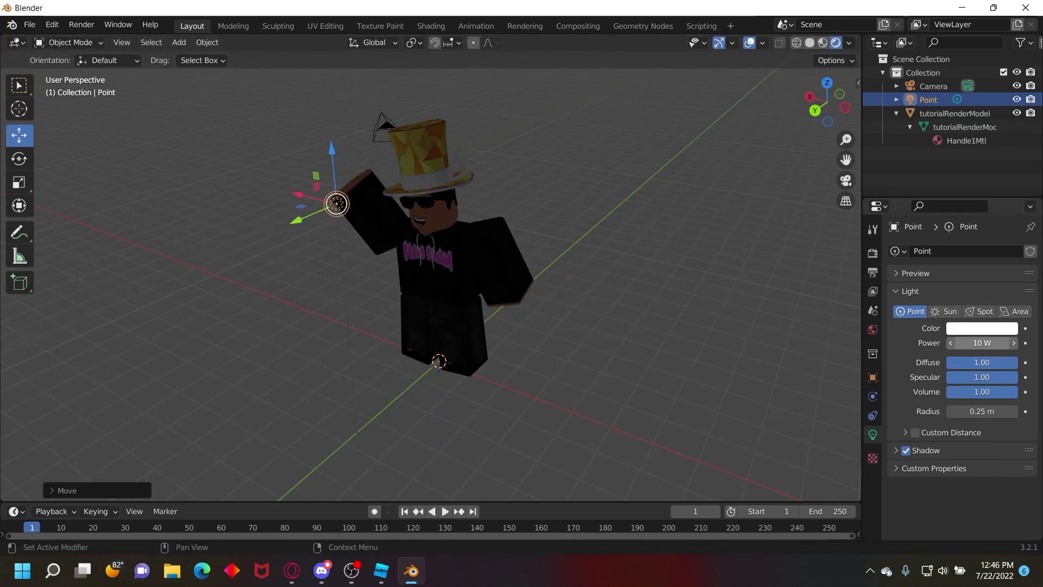
# Set the point light's power to 5000 W.
pyautogui.click(981, 342)
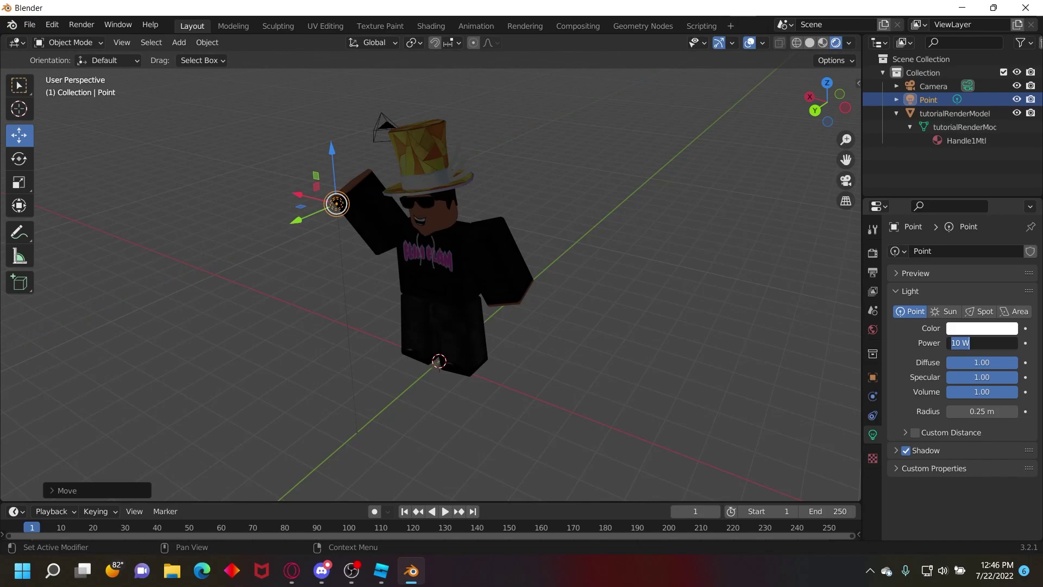
pyautogui.click(873, 435)
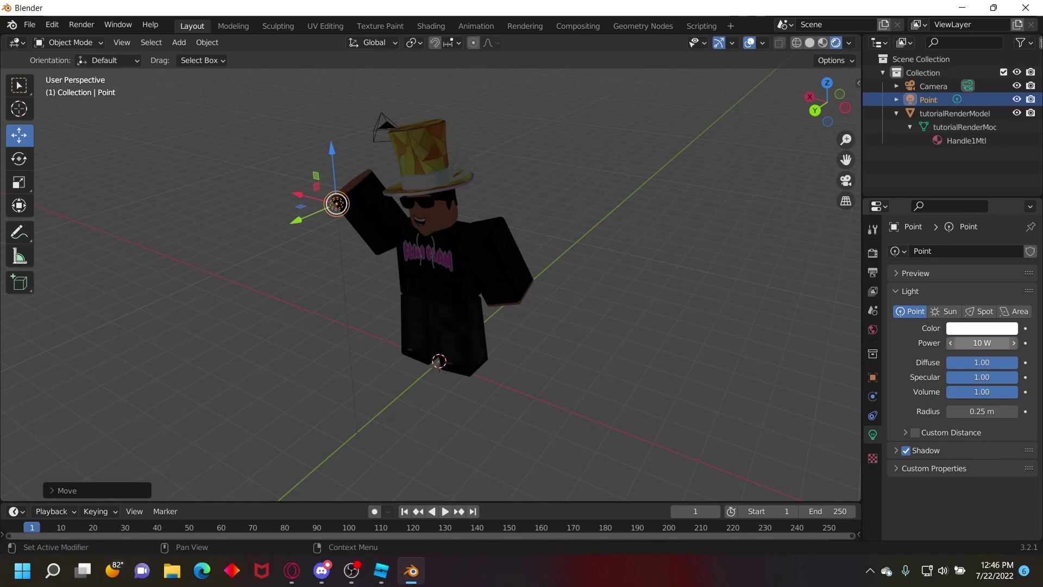
pyautogui.click(982, 343)
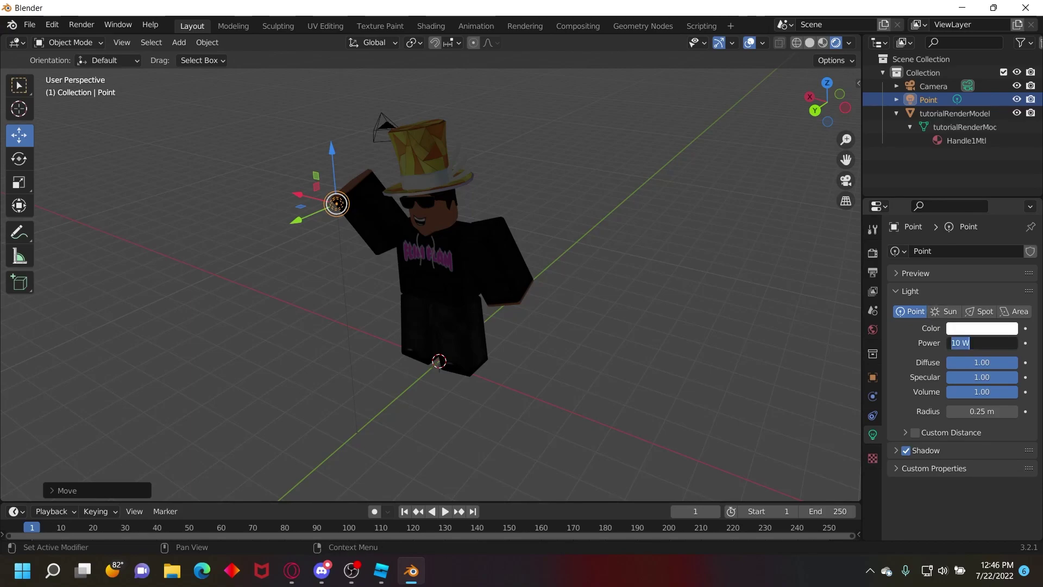
pyautogui.write('5000')
pyautogui.press('Return')
# Move the point light along the X axis to the character's lowered-arm side, and further forward along the Y axis.
pyautogui.hotkey('shift', '`')
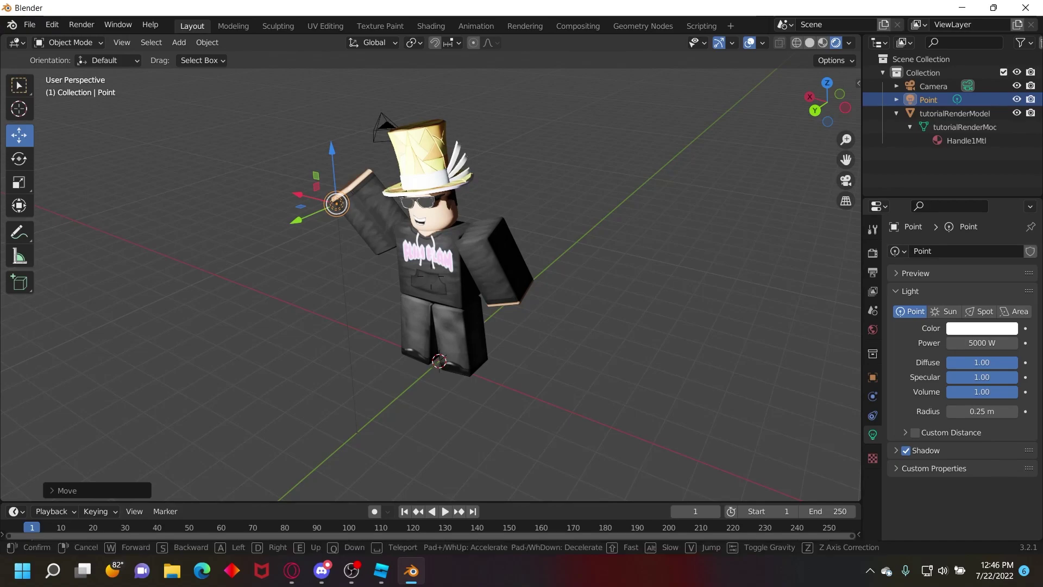
pyautogui.press('w')
pyautogui.press('a')
pyautogui.click(431, 276)
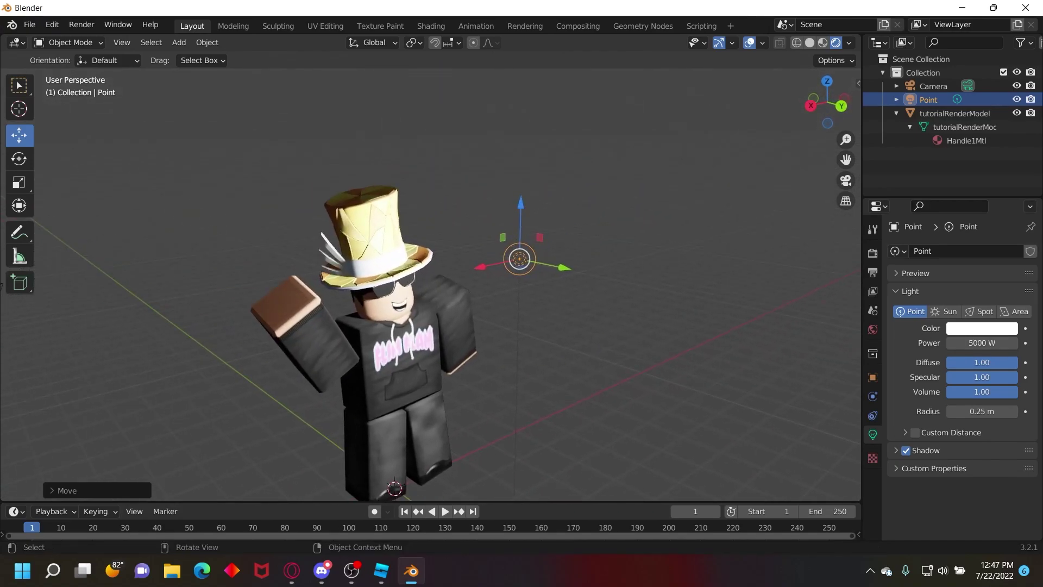
pyautogui.press('g')
pyautogui.press('x')
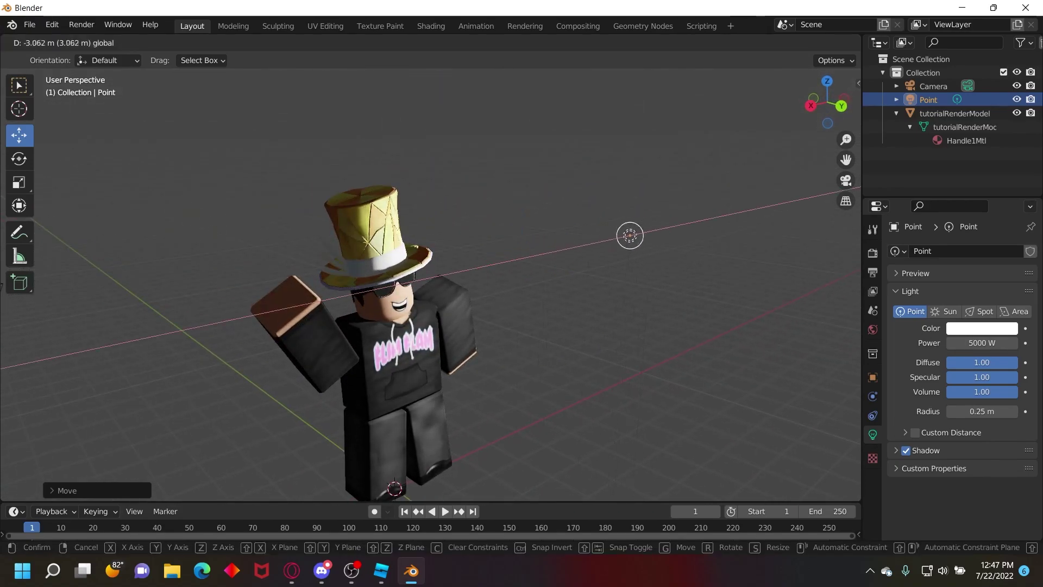
pyautogui.press('x')
pyautogui.press('x')
pyautogui.press('y')
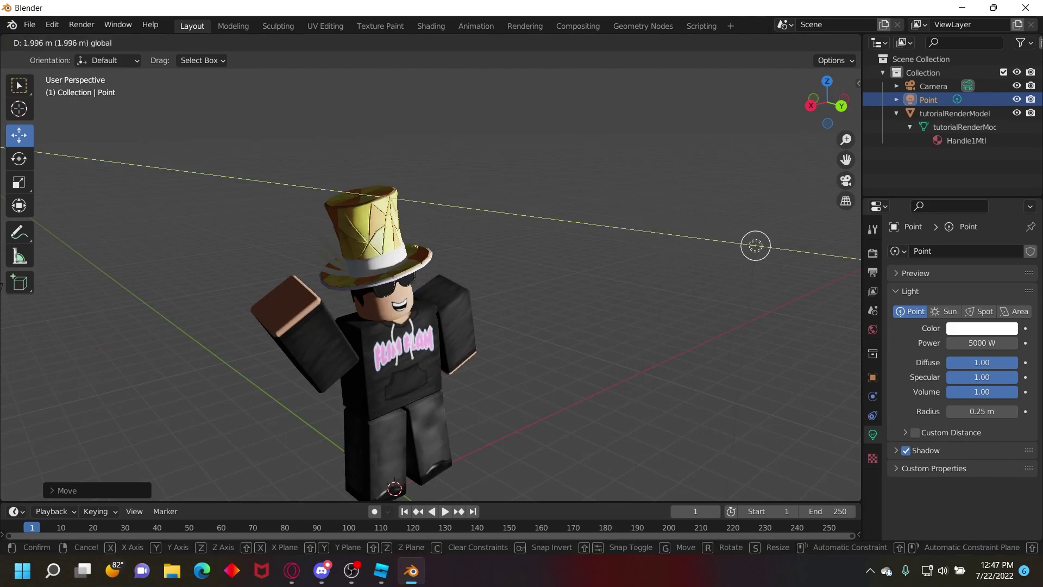
pyautogui.press('Return')
# Raise the point light along the Z axis to well above the character's hat.
pyautogui.hotkey('shift', '`')
pyautogui.press('w')
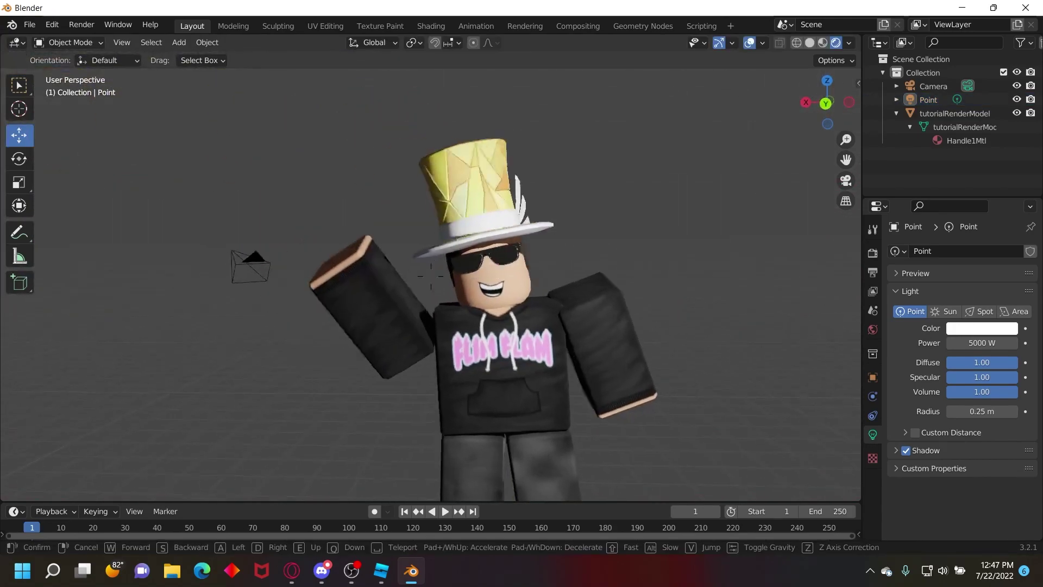
pyautogui.press('s')
pyautogui.click(431, 277)
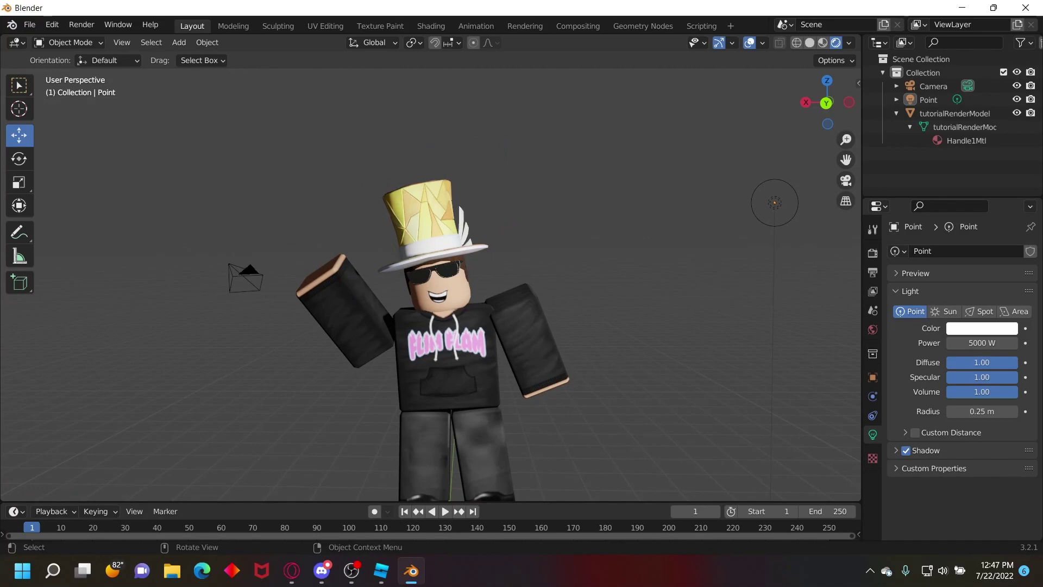
pyautogui.click(775, 203)
pyautogui.press('g')
pyautogui.press('z')
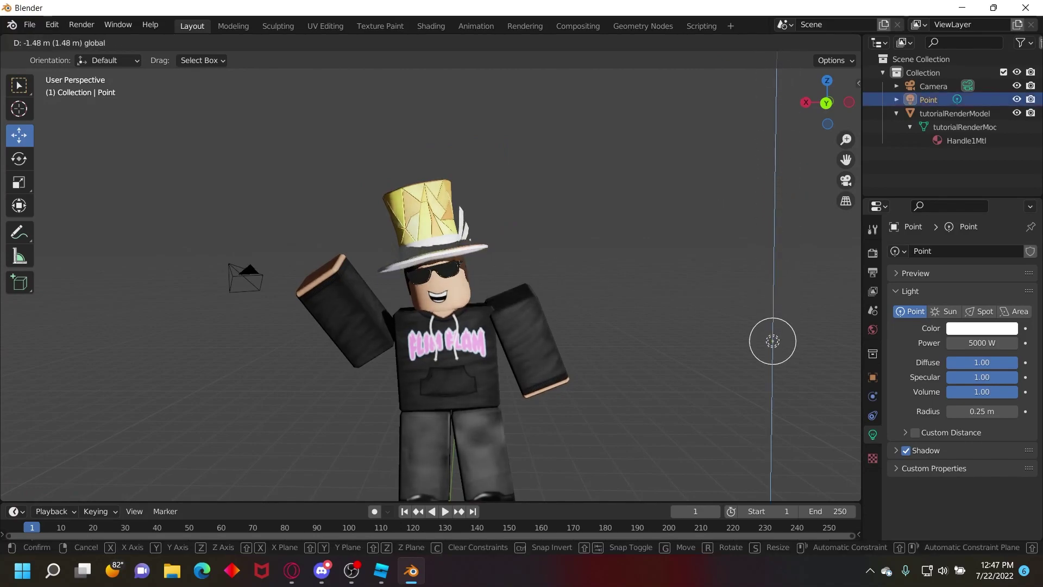
pyautogui.press('Return')
# Move the point light along the X axis across to the character's raised-arm side.
pyautogui.hotkey('shift', '`')
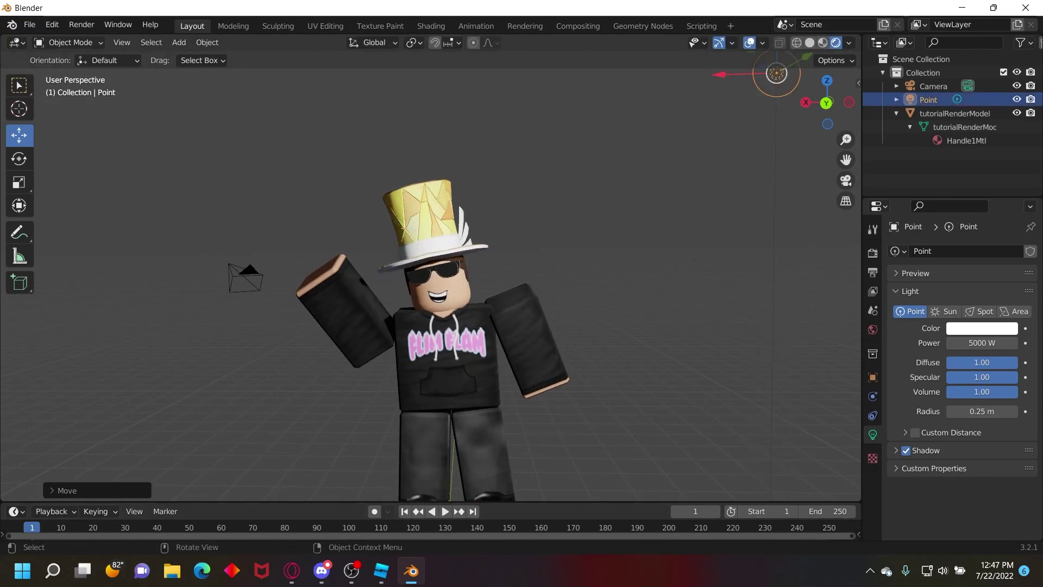
pyautogui.press('s')
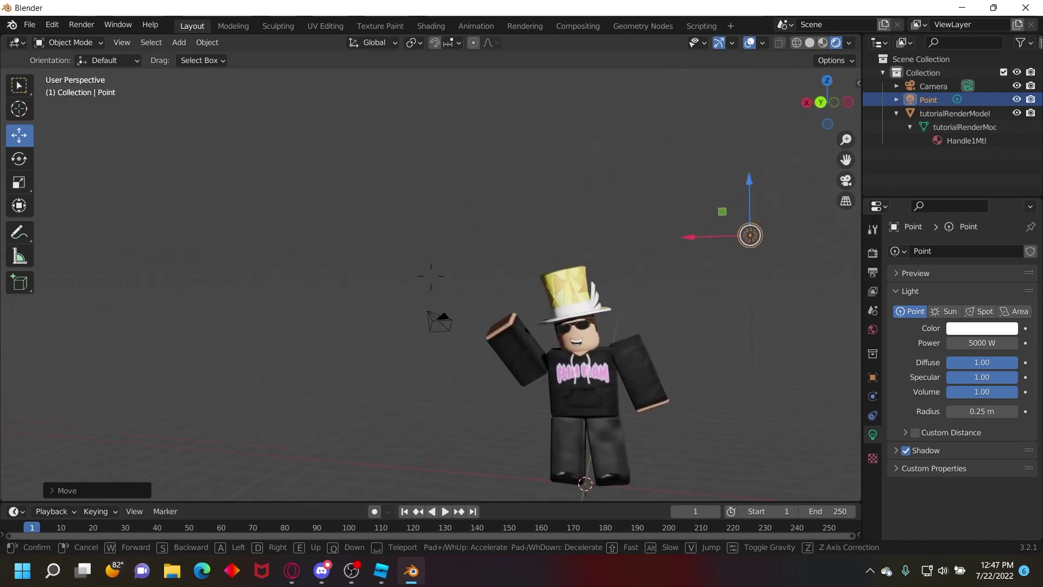
pyautogui.click(430, 277)
pyautogui.press('g')
pyautogui.press('x')
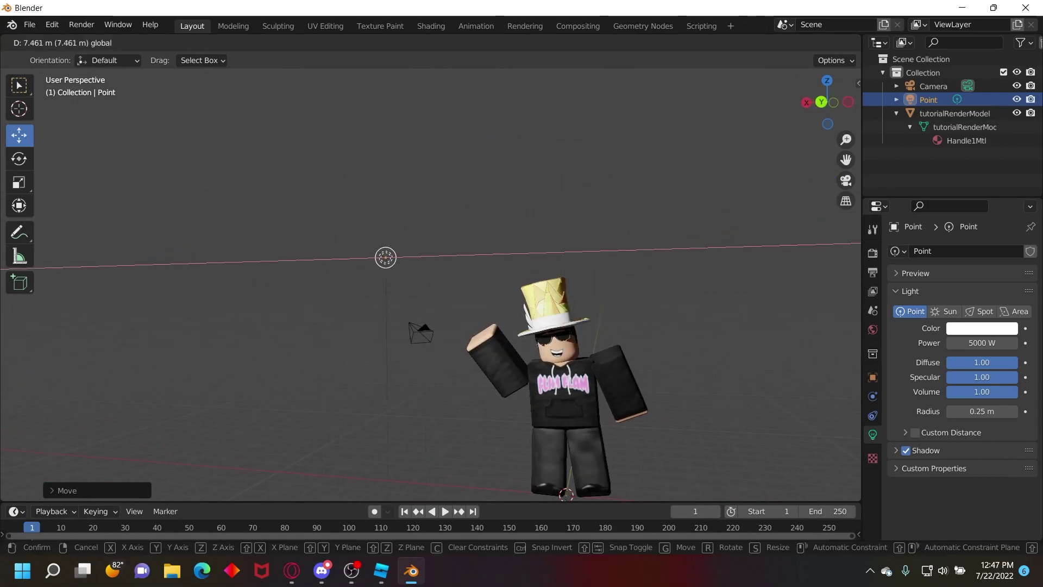
pyautogui.press('Return')
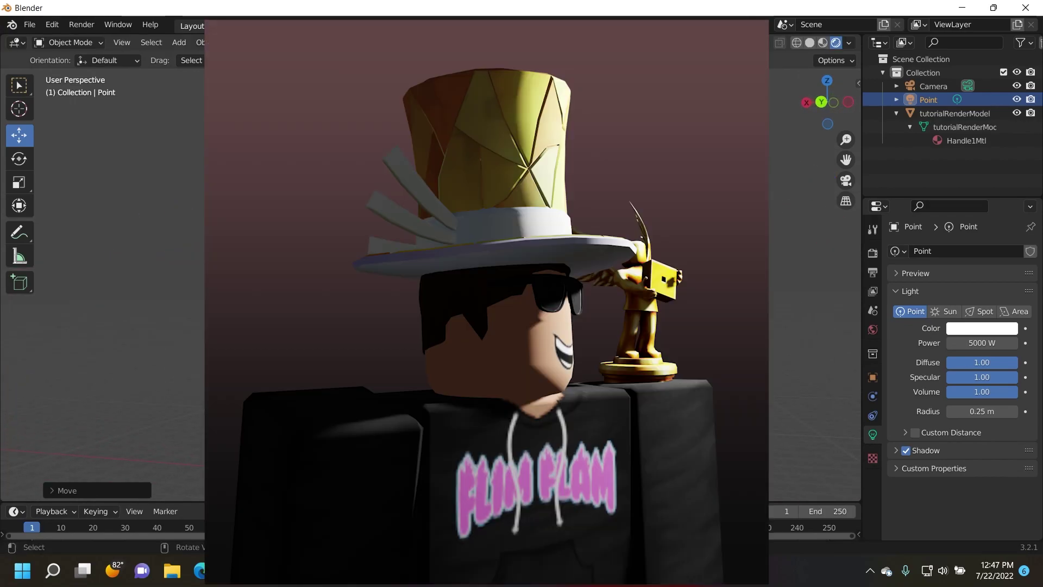
# Lower the point light to foot level, shift it back to the character's lowered-arm side, and deselect it.
pyautogui.press('g')
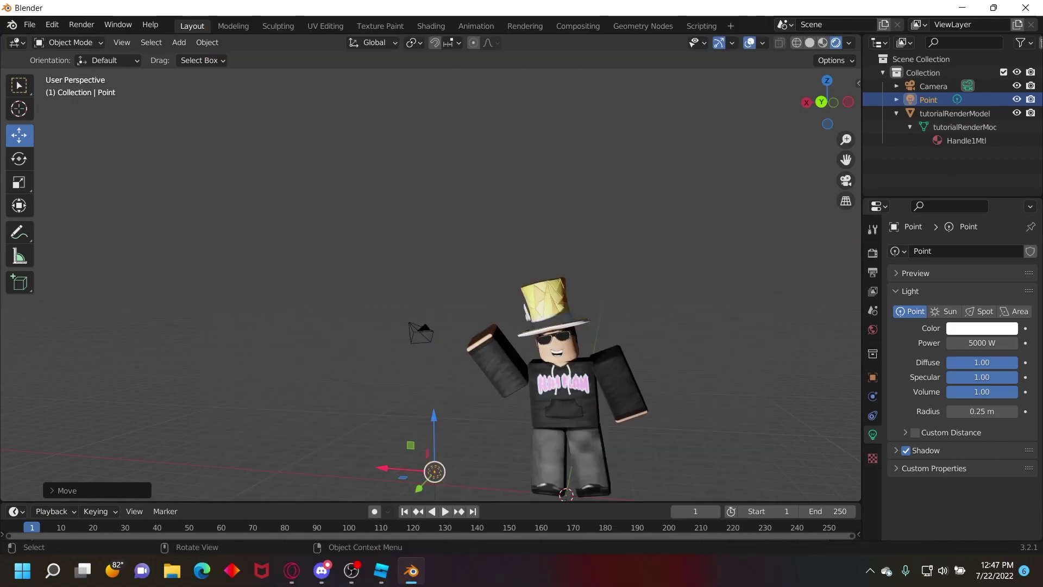
pyautogui.moveTo(774, 493); pyautogui.dragTo(756, 492)
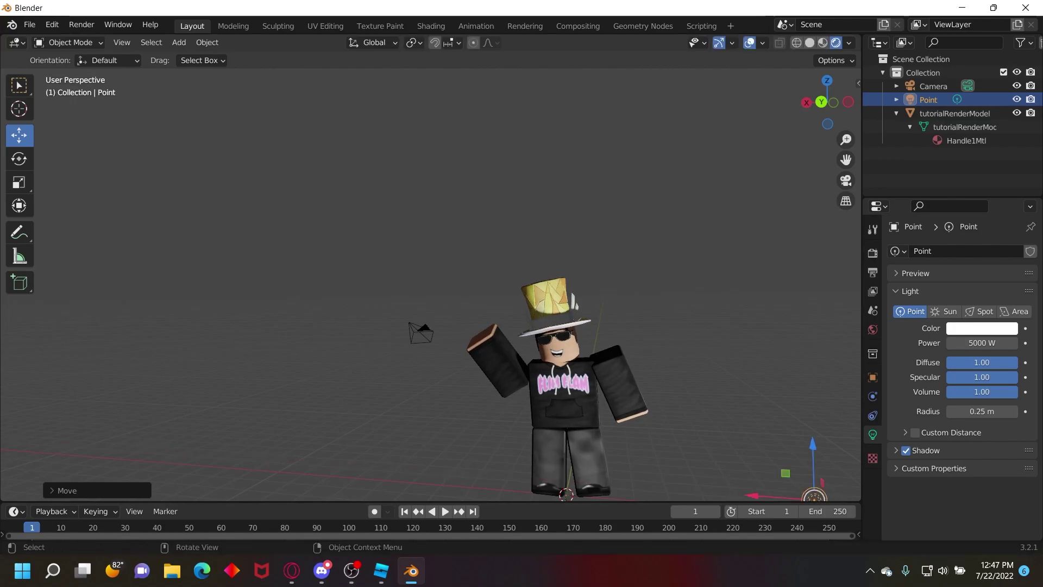
pyautogui.hotkey('shift', '`')
pyautogui.press('w')
pyautogui.press('w')
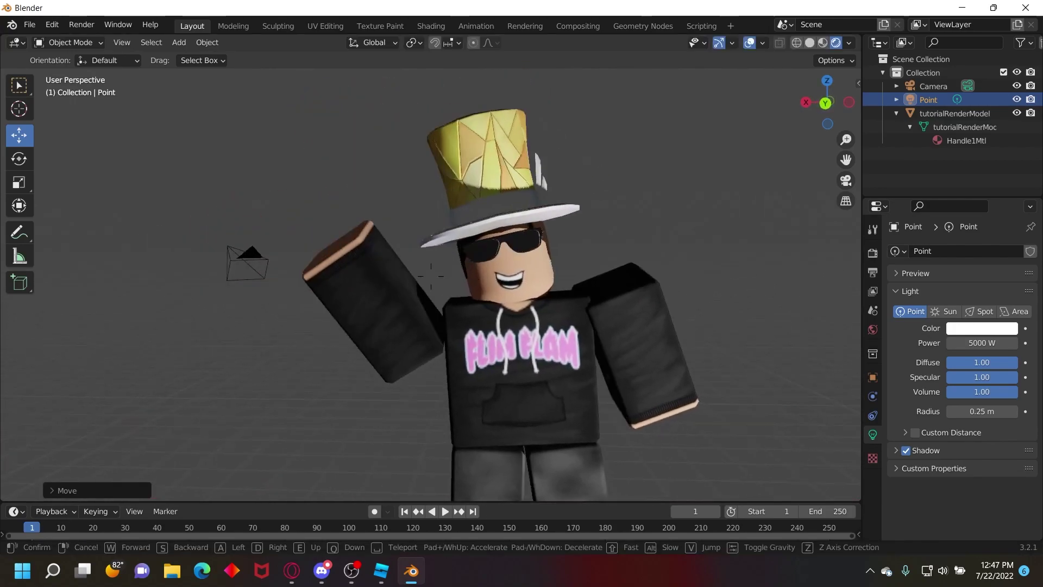
pyautogui.press('Return')
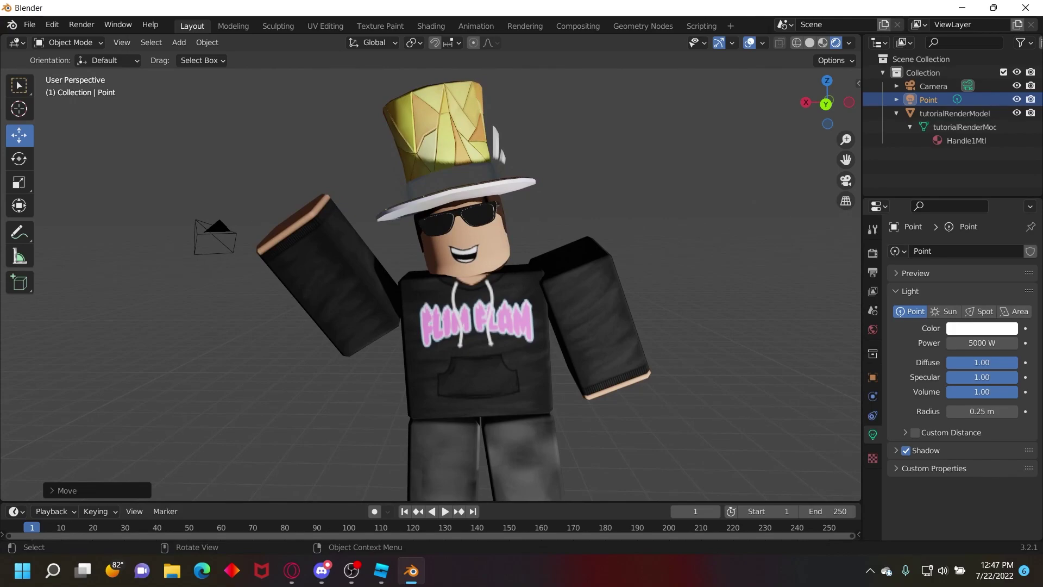
pyautogui.click(728, 218)
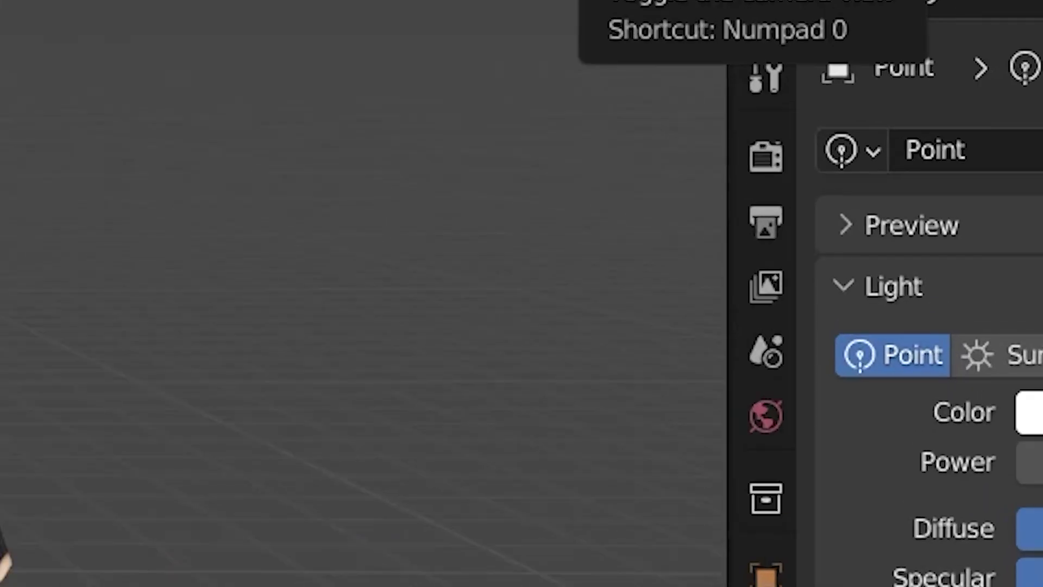
# Look through the scene camera and re-aim it upward to bring the character's upper body into the frame.
pyautogui.click(846, 180)
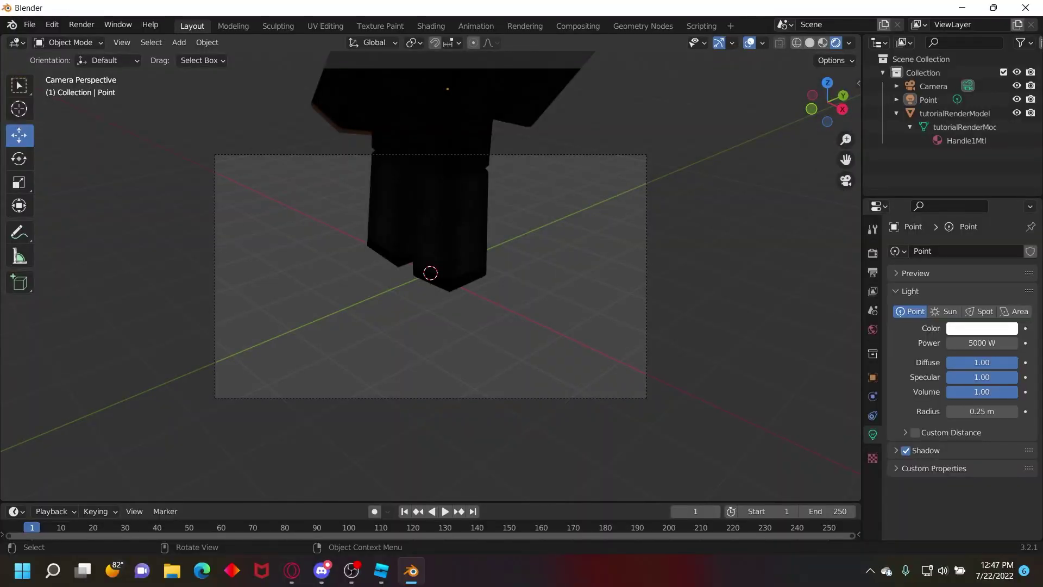
pyautogui.hotkey('shift', '`')
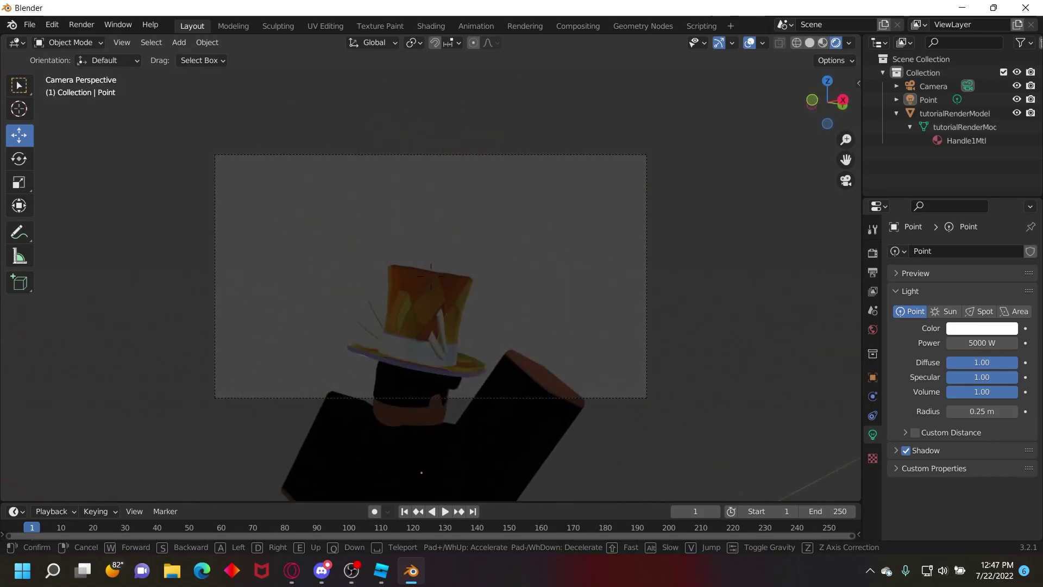
pyautogui.click(437, 445)
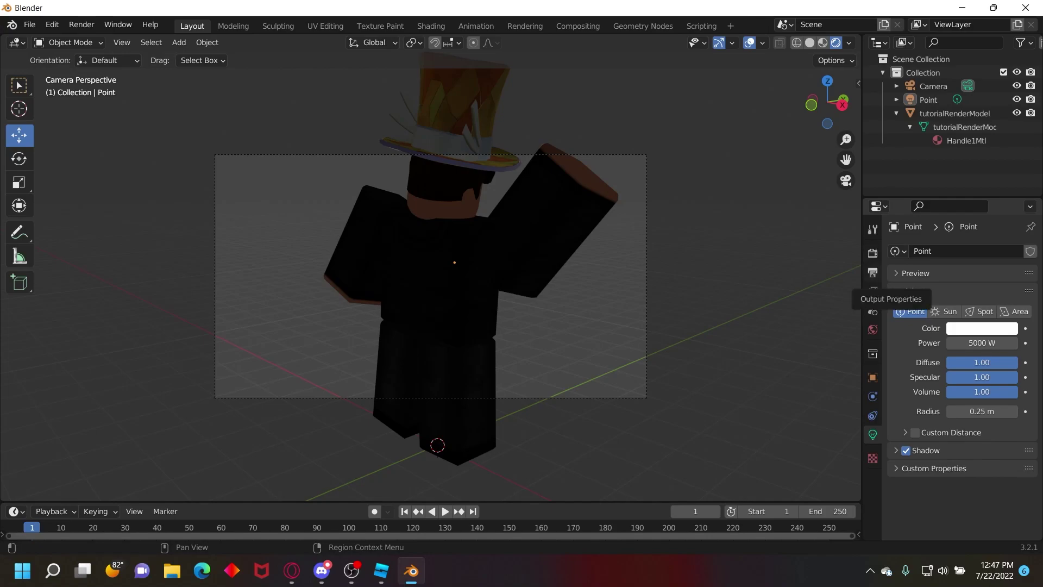
# Set the render output resolution to 2000 px by 2000 px.
pyautogui.click(872, 272)
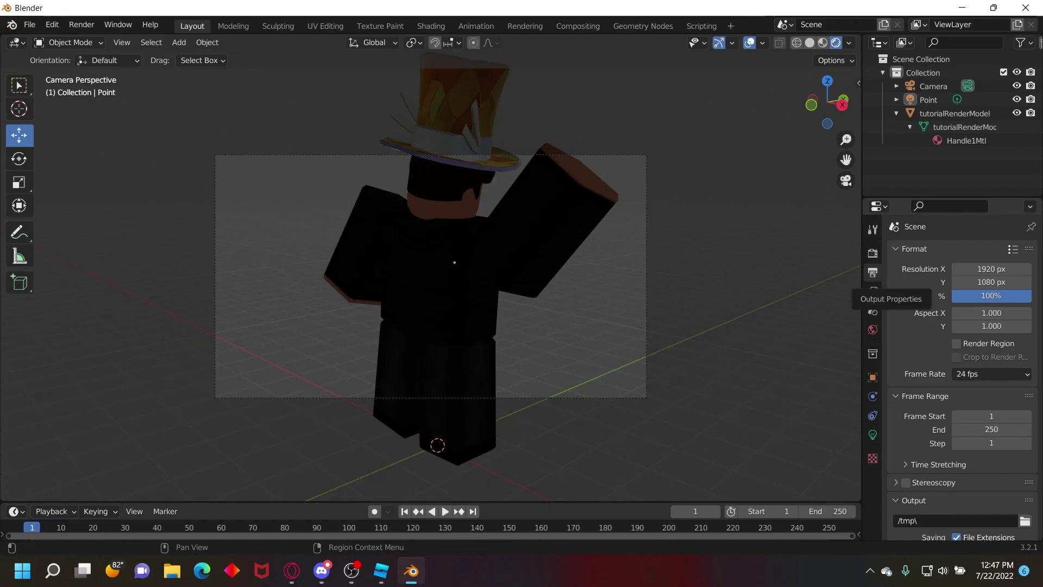
pyautogui.click(991, 269)
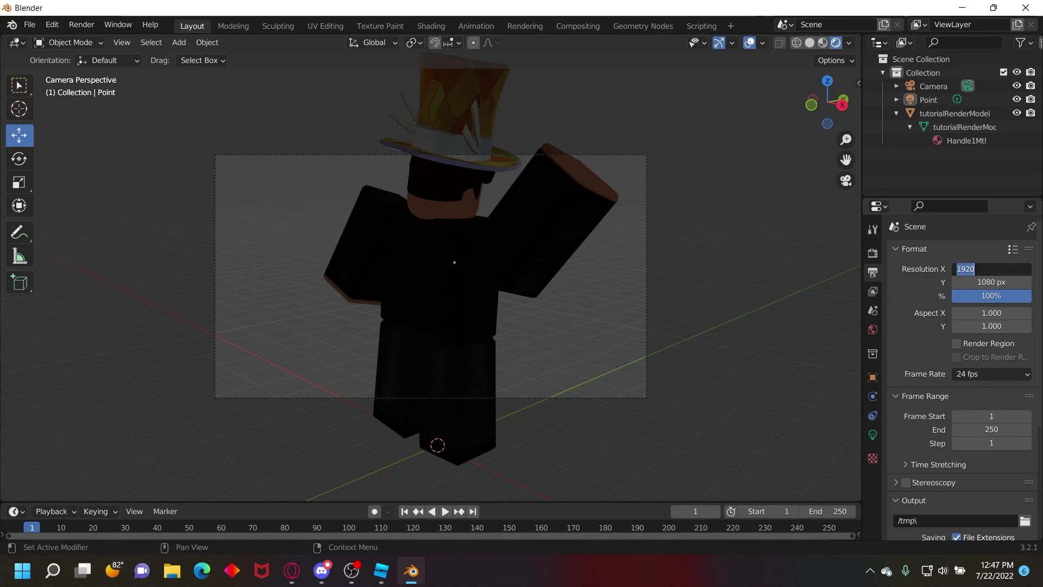
pyautogui.write('2000')
pyautogui.press('Return')
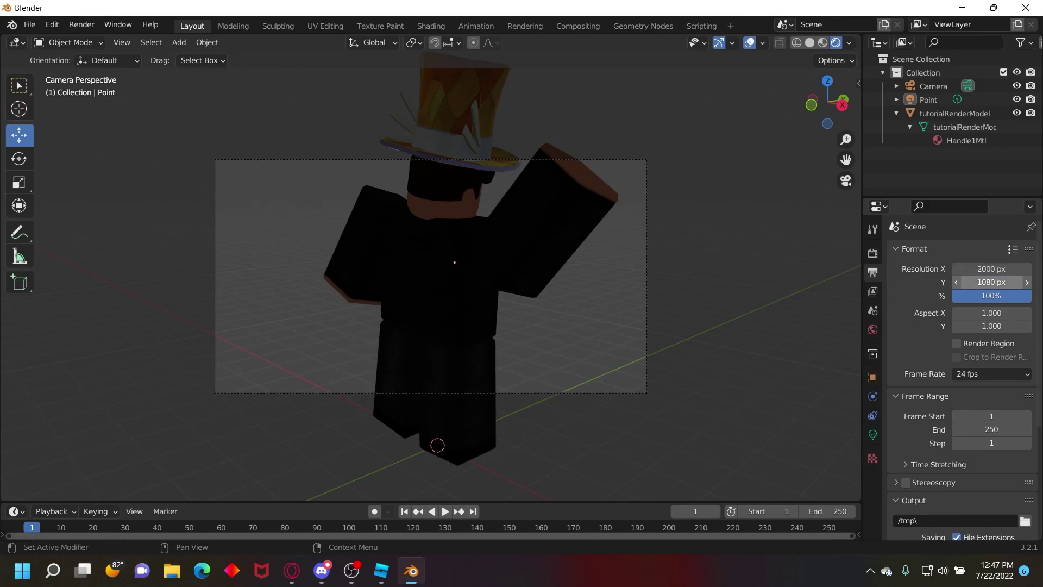
pyautogui.click(992, 282)
pyautogui.write('200')
pyautogui.press('Return')
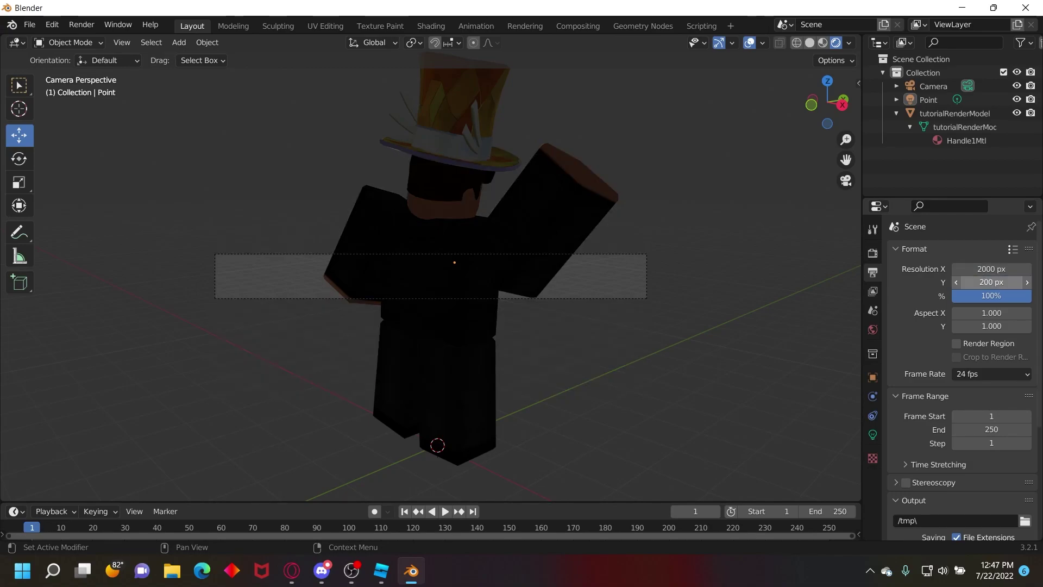
pyautogui.click(992, 282)
pyautogui.write('20')
pyautogui.press('Return')
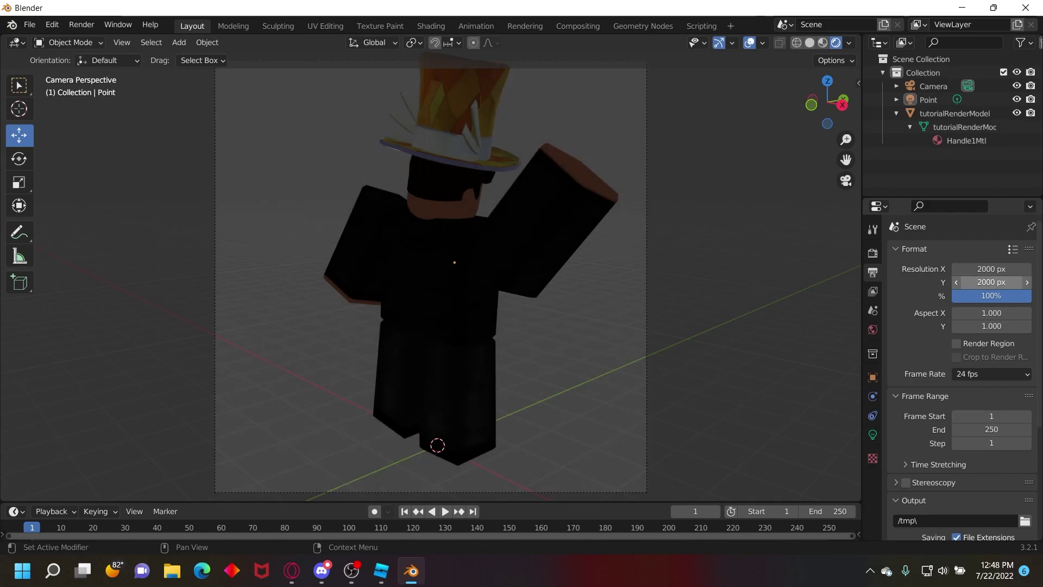
# Fly the scene camera around to the character's front and frame the hat, both arms and upper body from slightly below.
pyautogui.hotkey('shift', '`')
pyautogui.press('s')
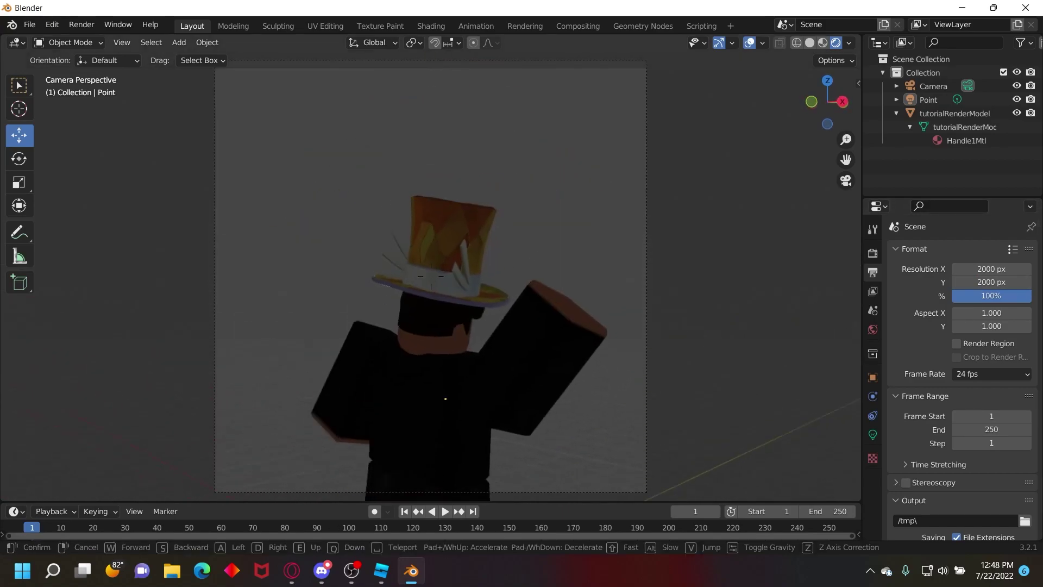
pyautogui.press('w')
pyautogui.press('d')
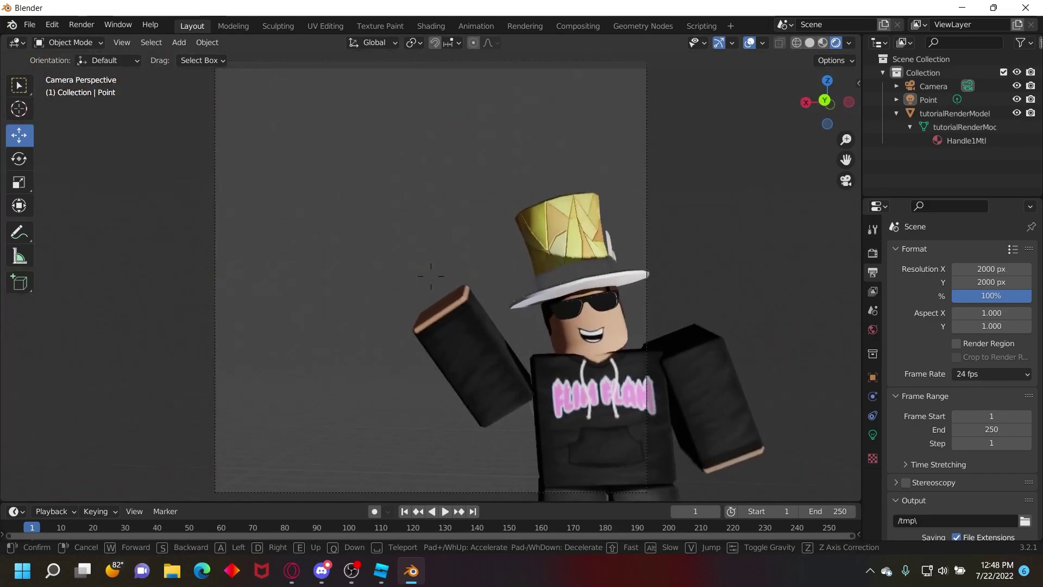
pyautogui.press('w')
pyautogui.press('s')
pyautogui.press('w')
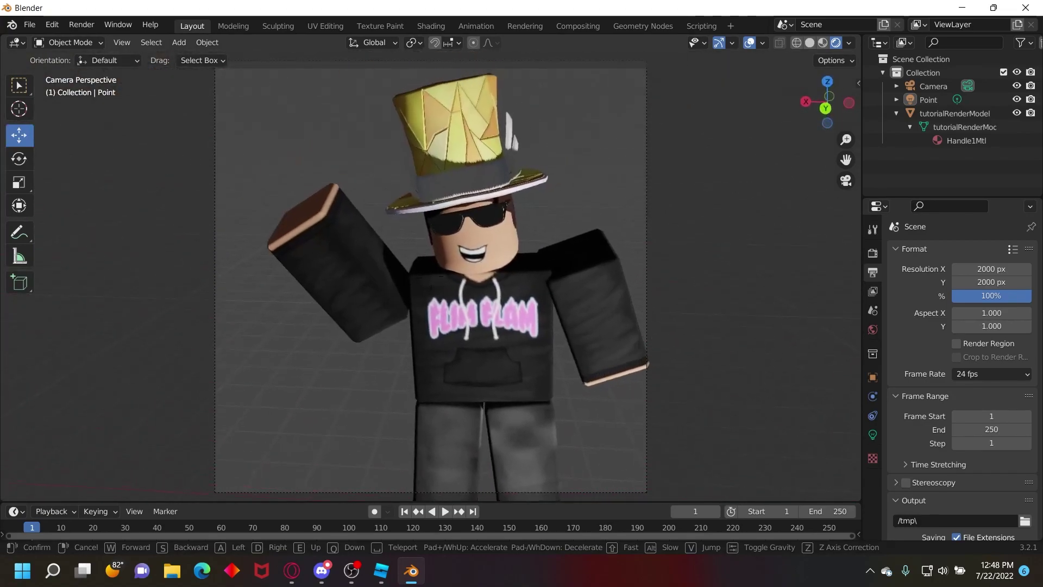
pyautogui.press('s')
pyautogui.press('w')
pyautogui.press('s')
pyautogui.press('s')
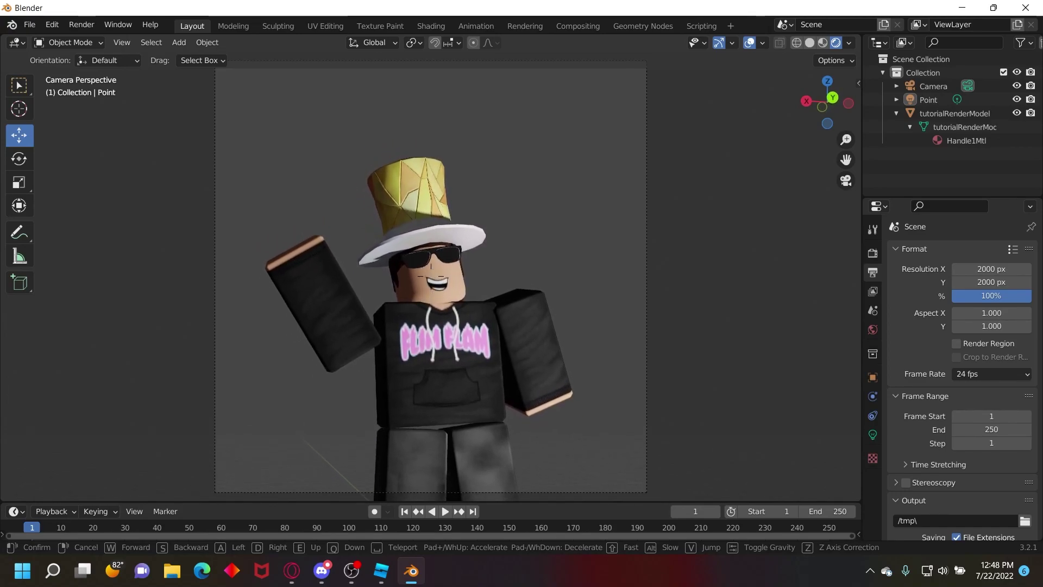
pyautogui.press('Return')
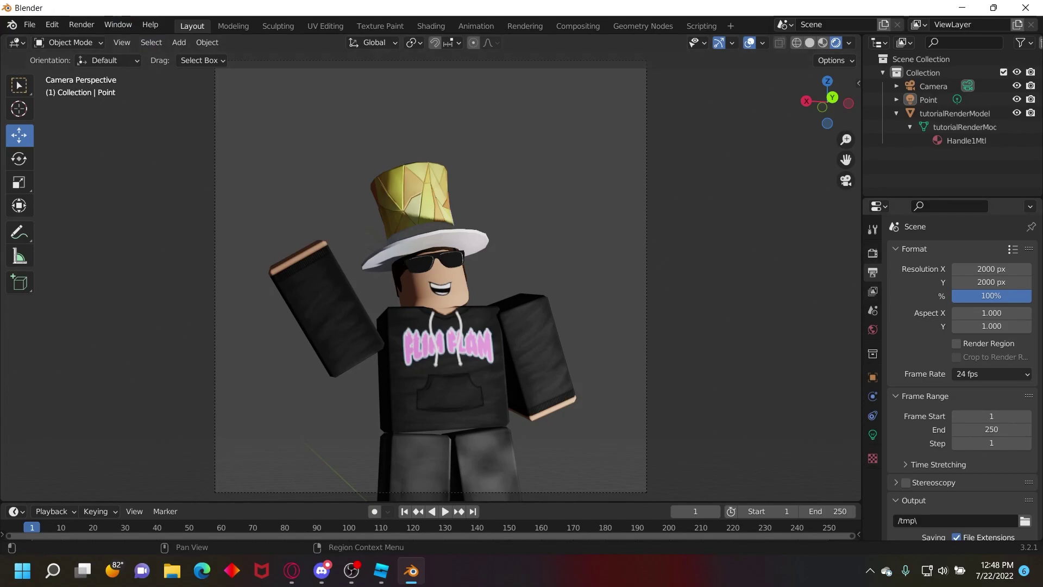
# Make the render background transparent in the scene's film settings.
pyautogui.click(873, 252)
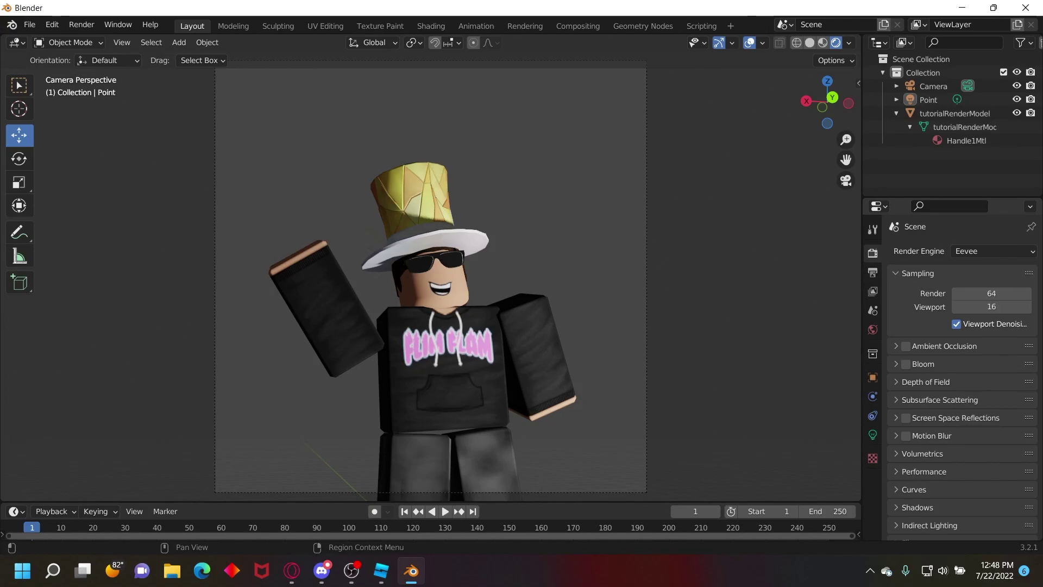
pyautogui.scroll(-5, 962, 375)
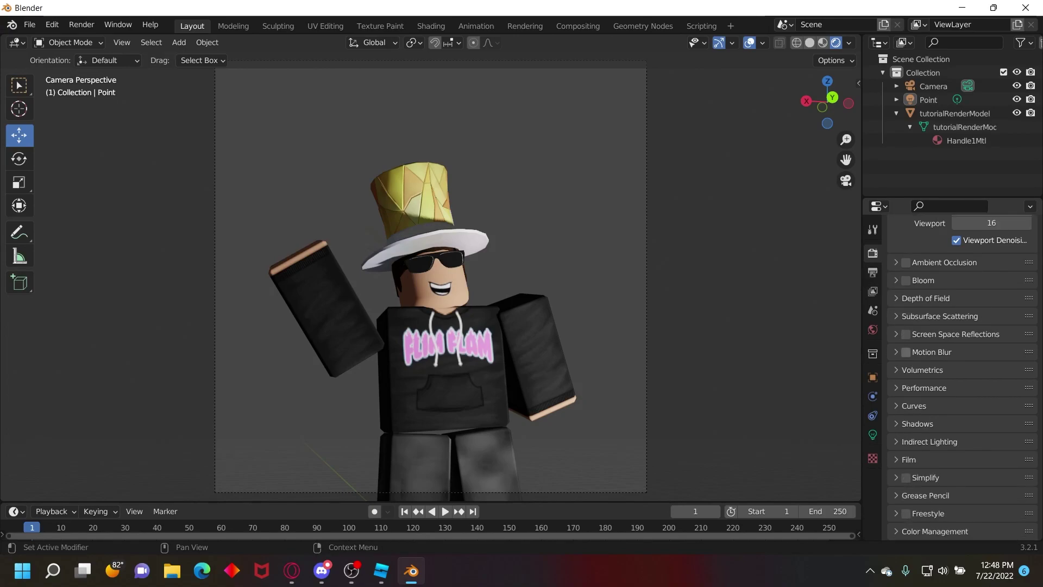
pyautogui.click(909, 459)
pyautogui.scroll(-3, 956, 456)
pyautogui.click(951, 451)
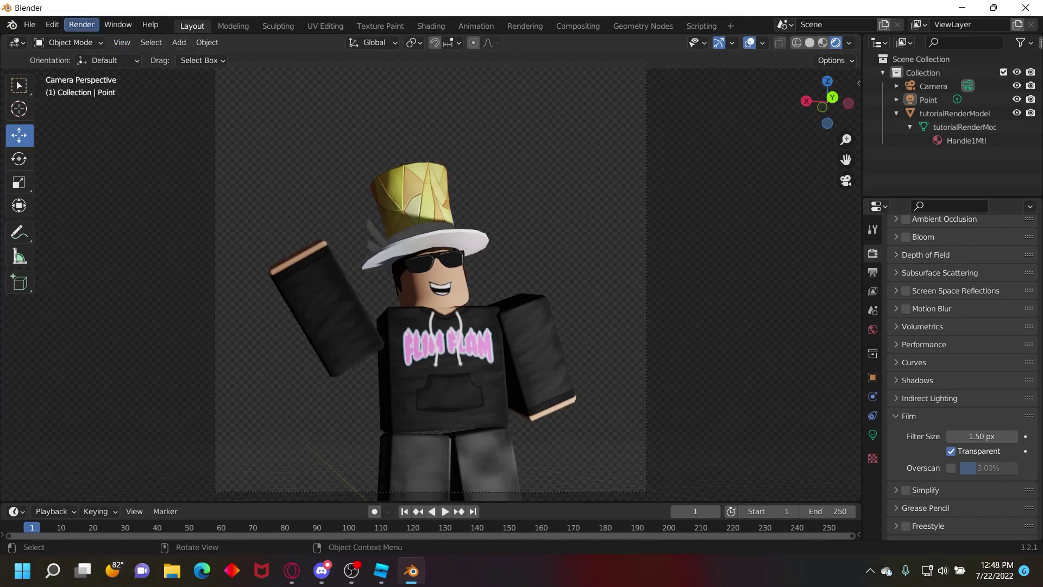
# Render the camera view as a still image and inspect the character in the result up close.
pyautogui.click(82, 24)
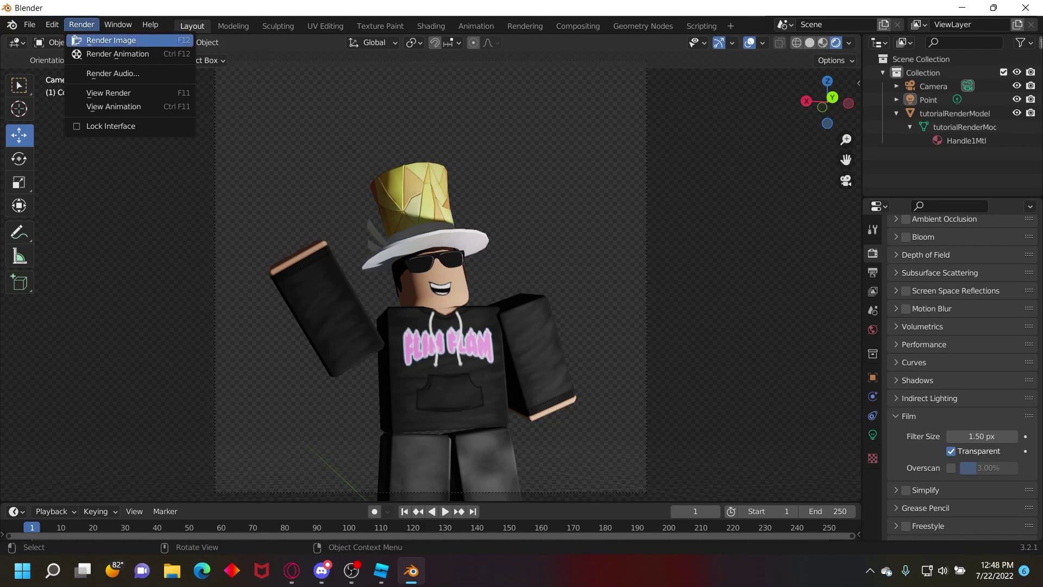
pyautogui.click(111, 41)
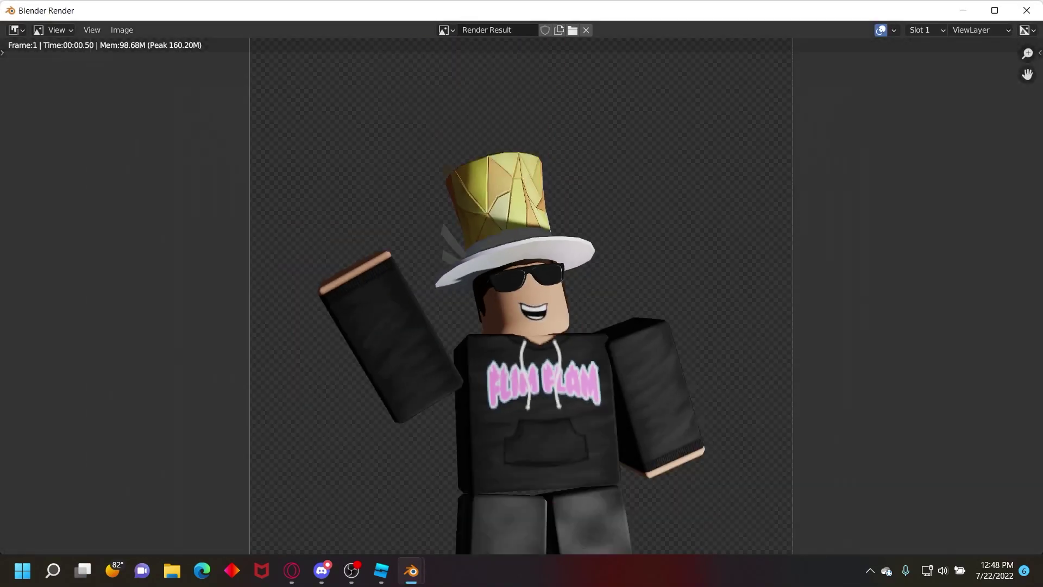
pyautogui.scroll(2, 521, 295)
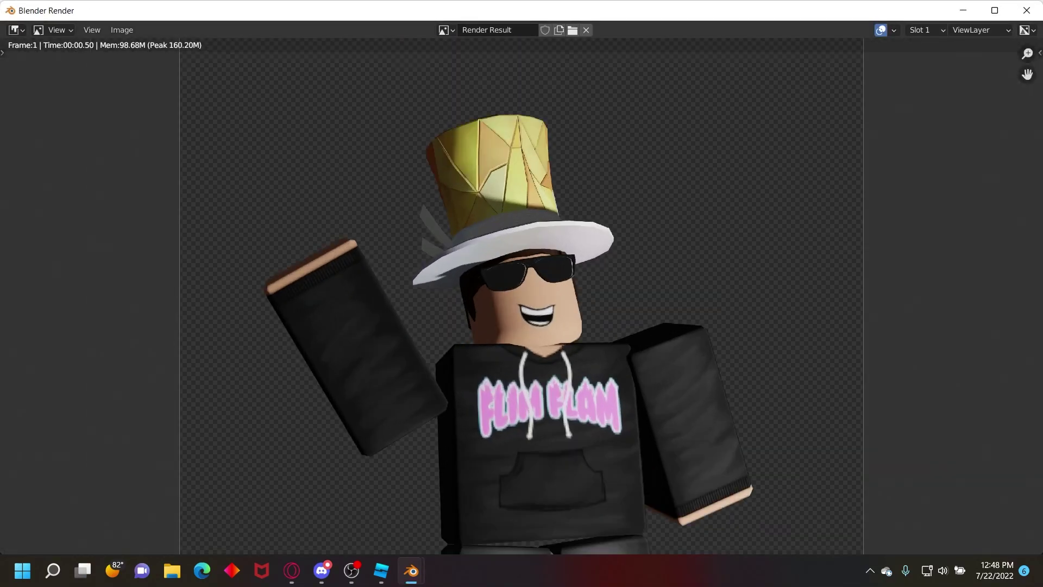
pyautogui.scroll(-1, 522, 296)
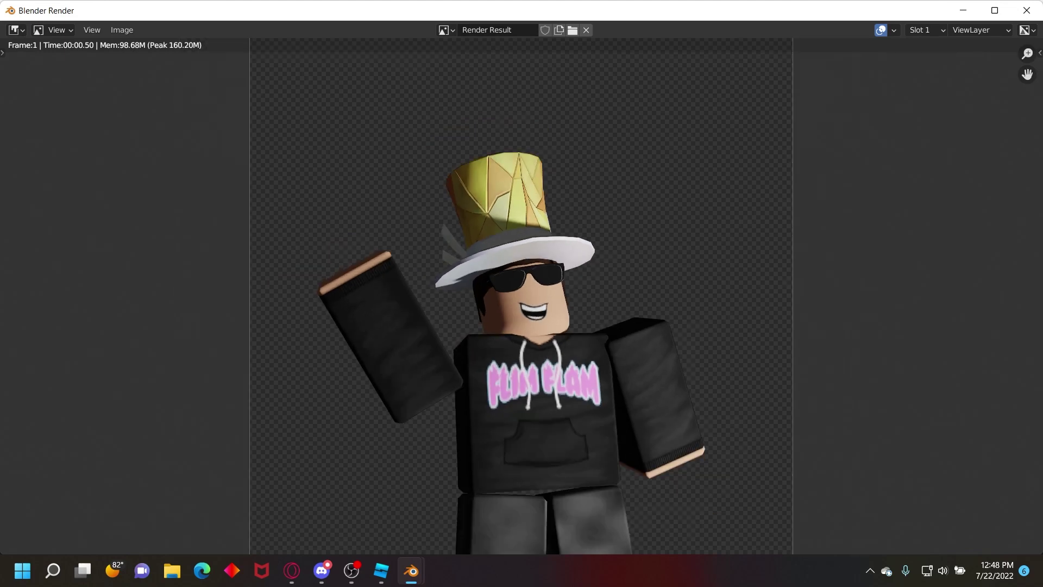